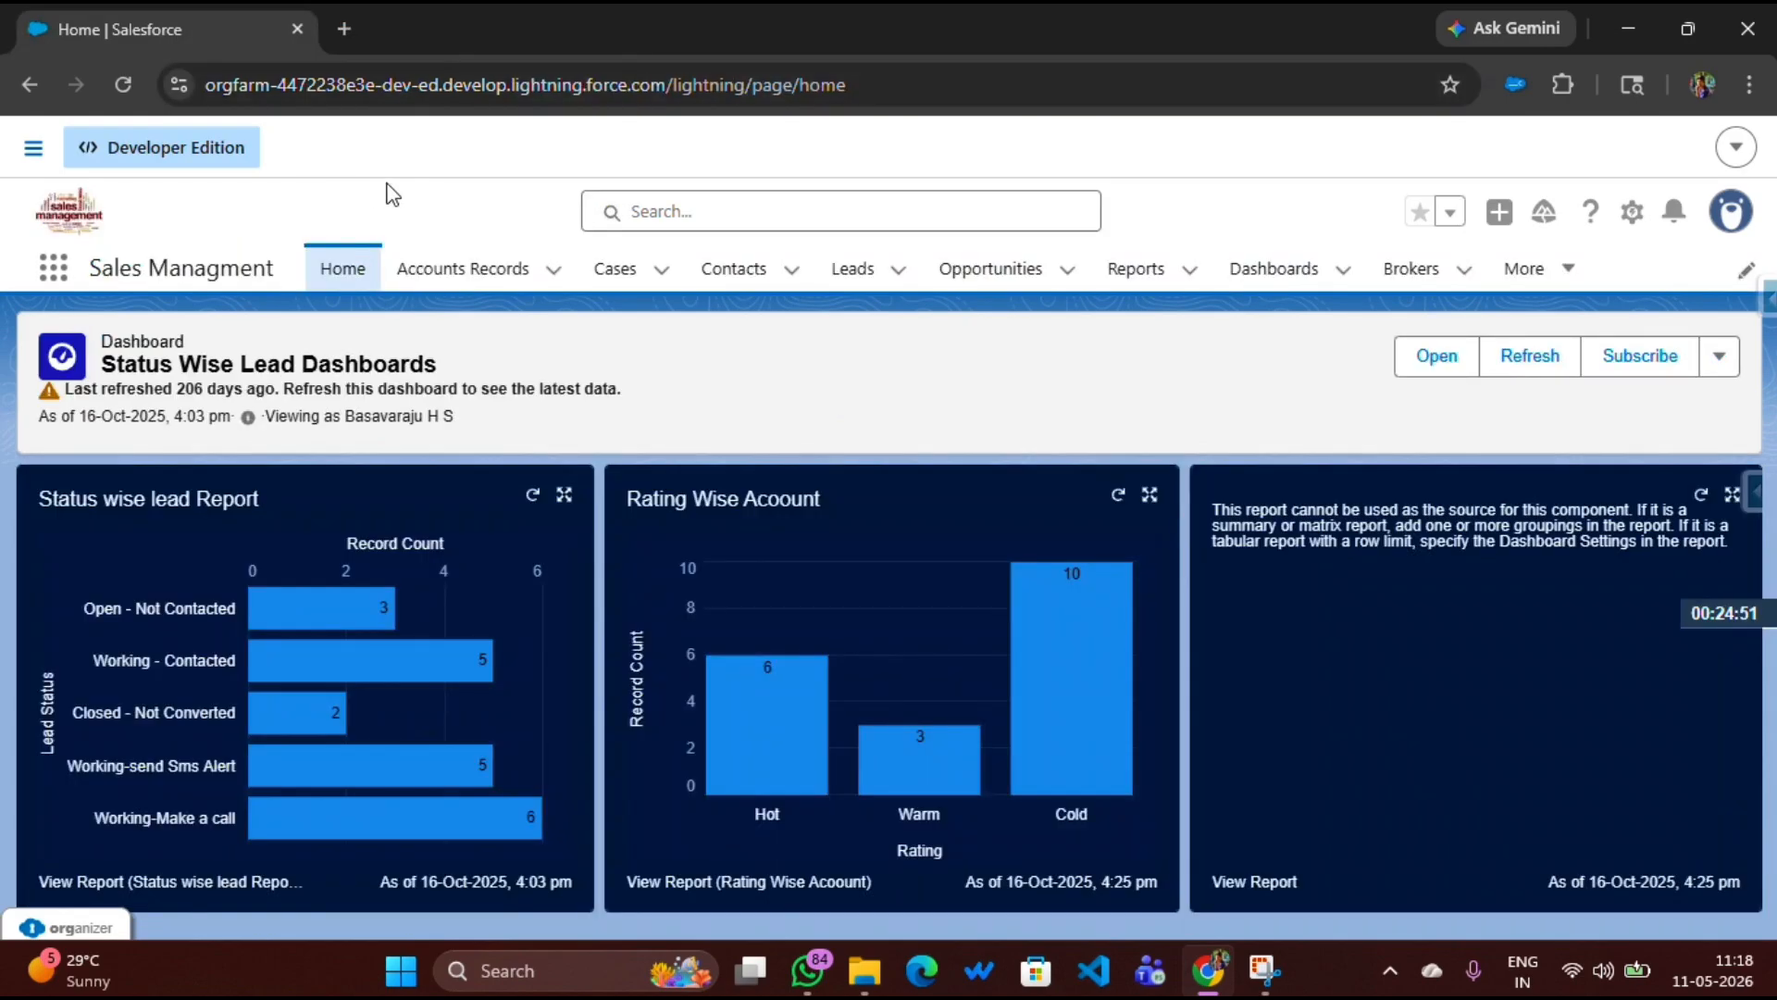
Open Setup and go to the Object Manager
click(1633, 215)
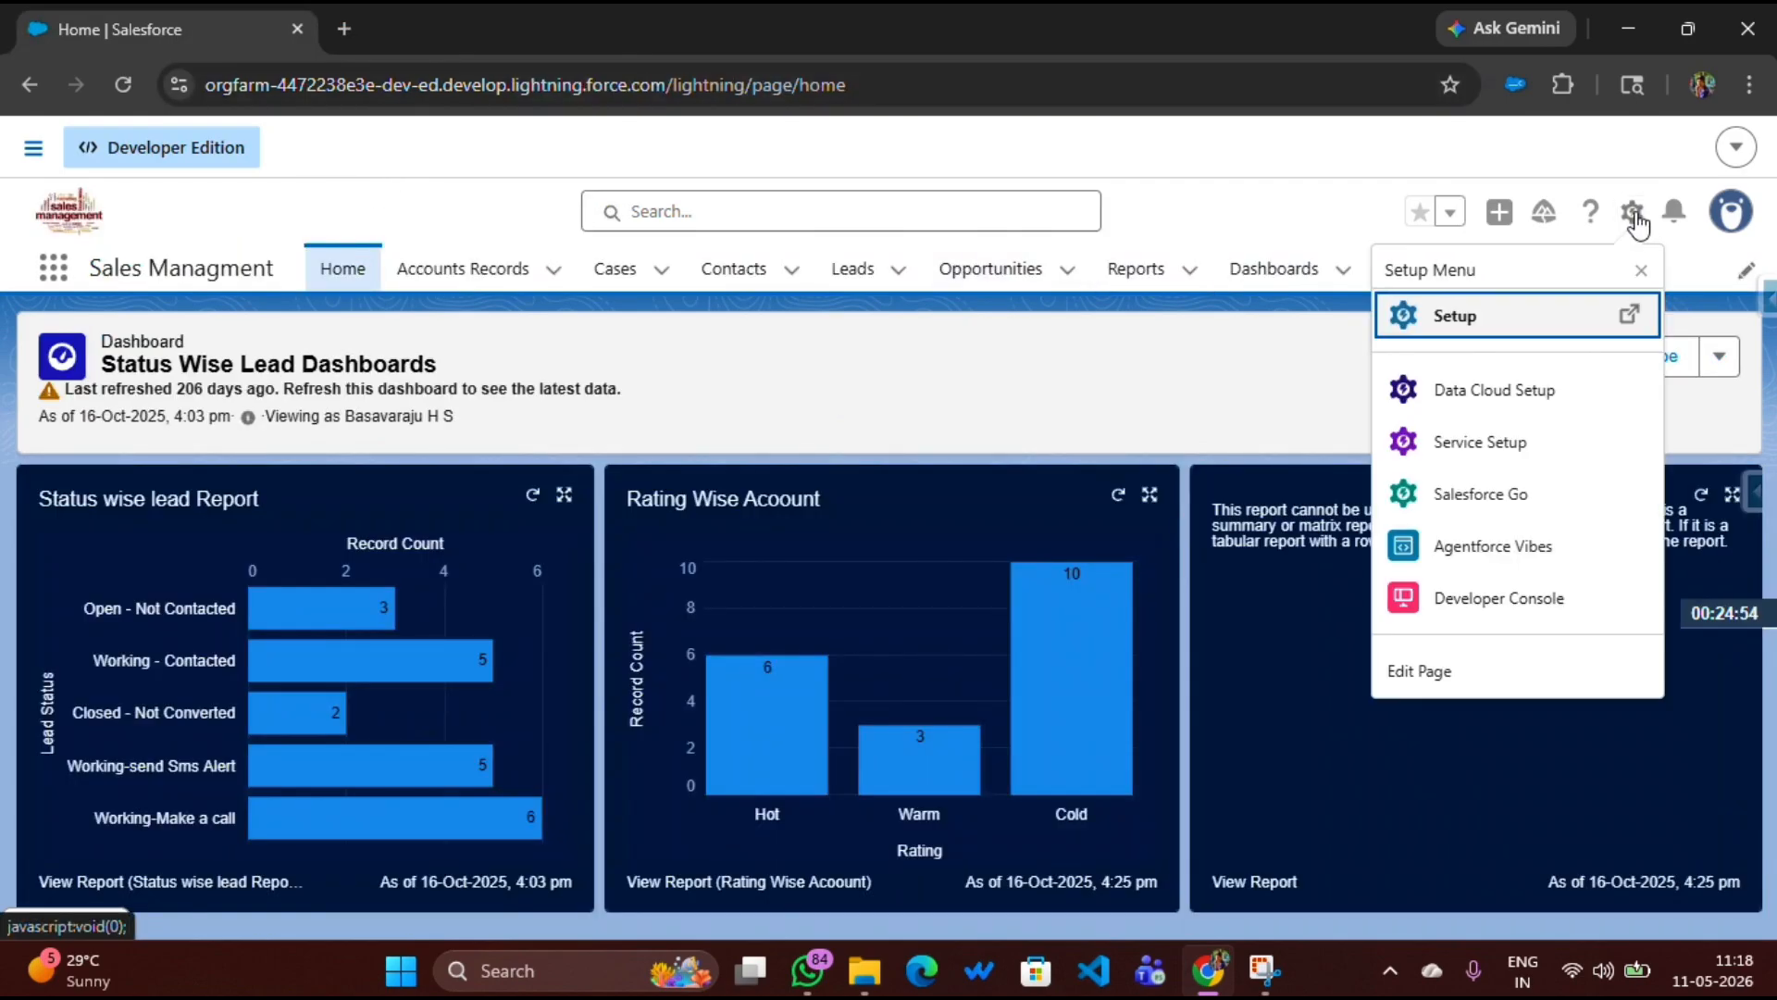
click(1452, 317)
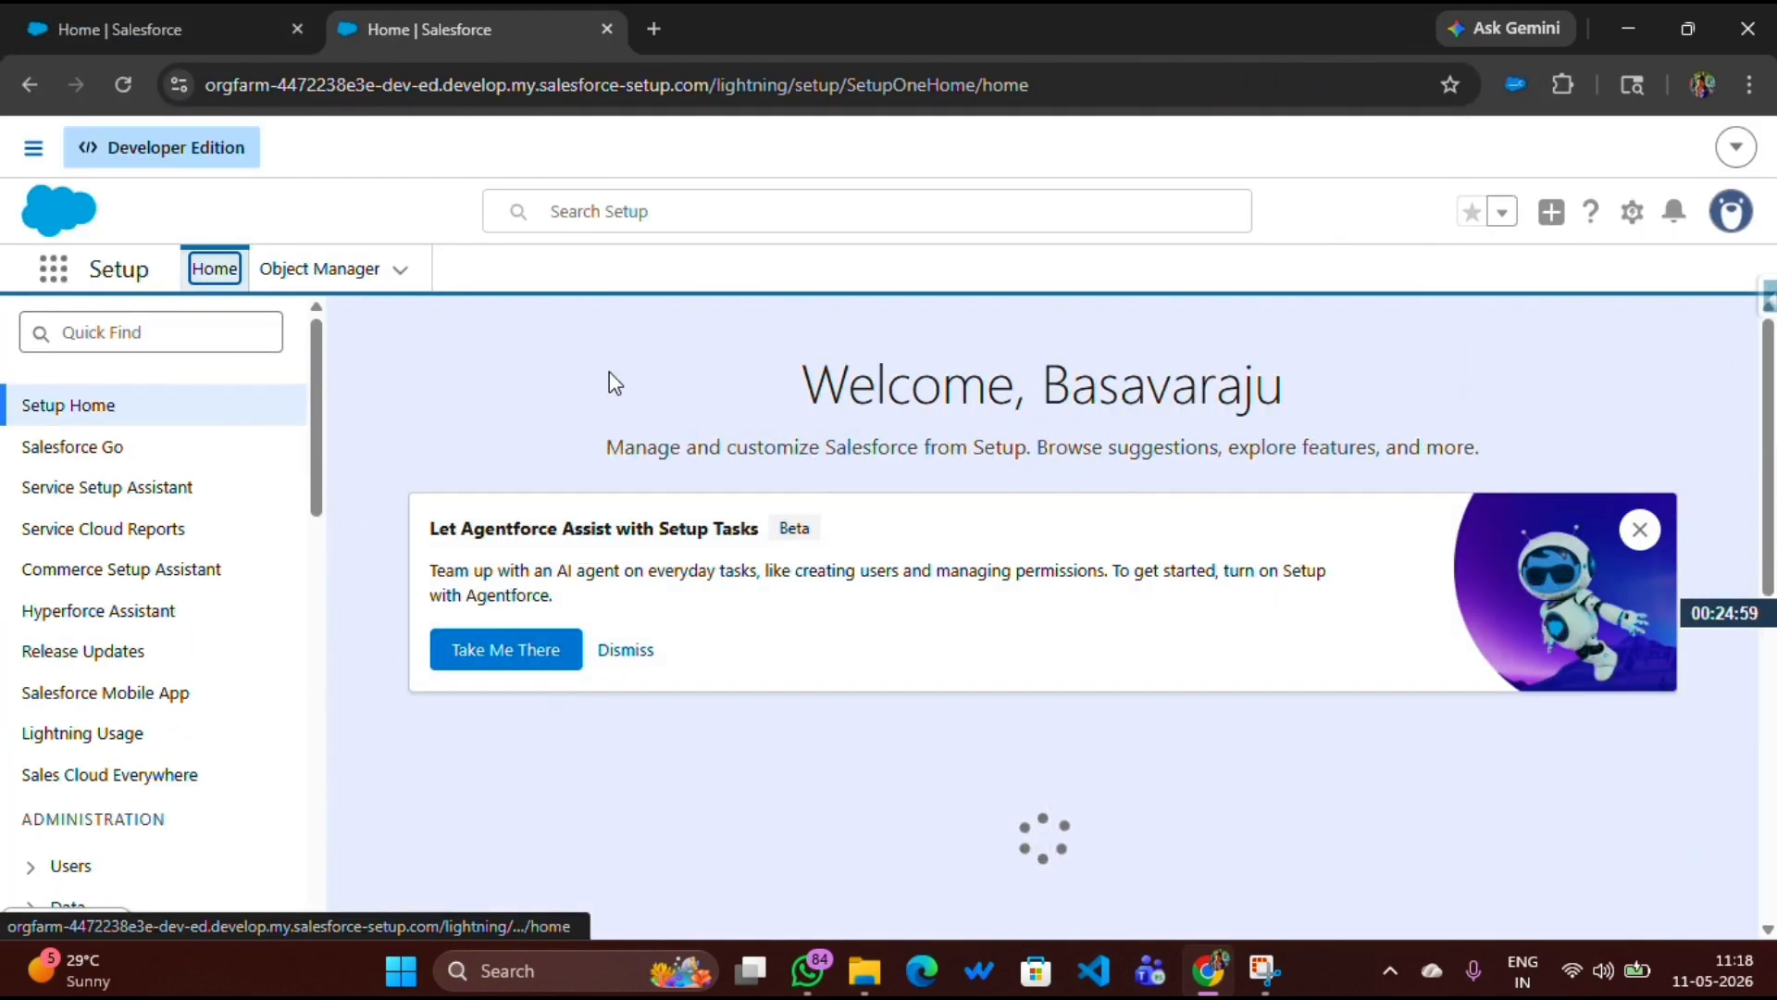
click(297, 270)
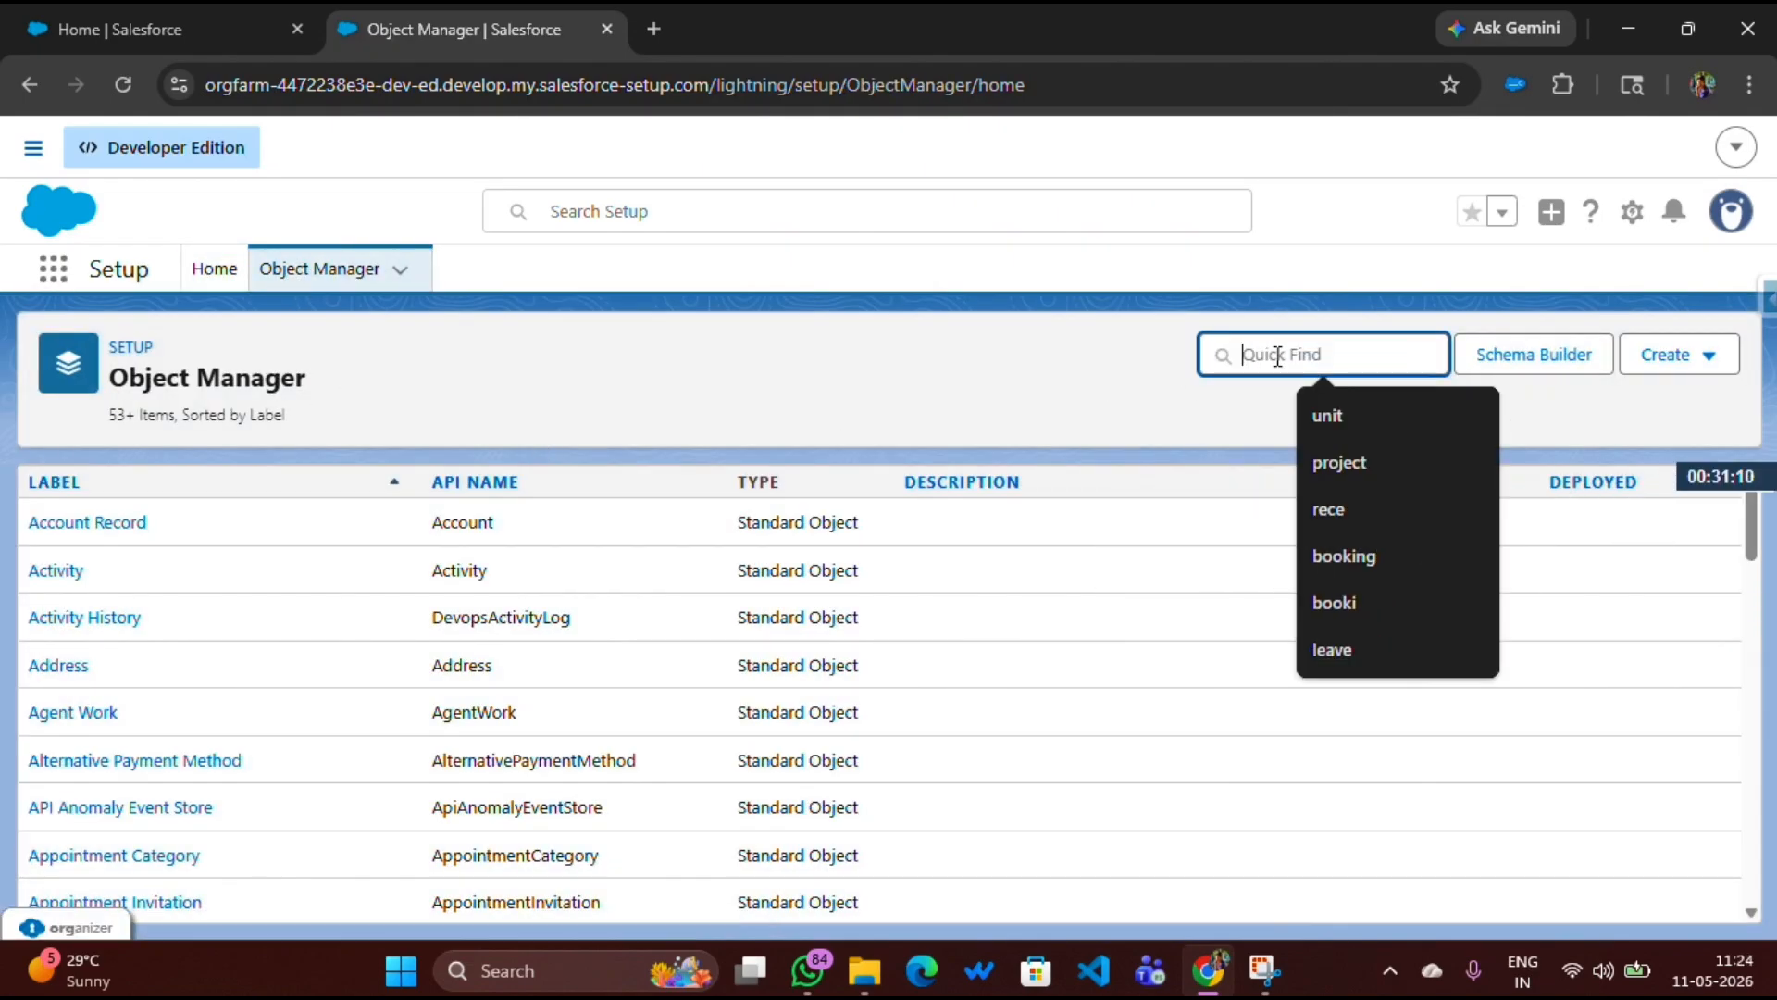
Find the Project object and open its Fields & Relationships
click(1278, 355)
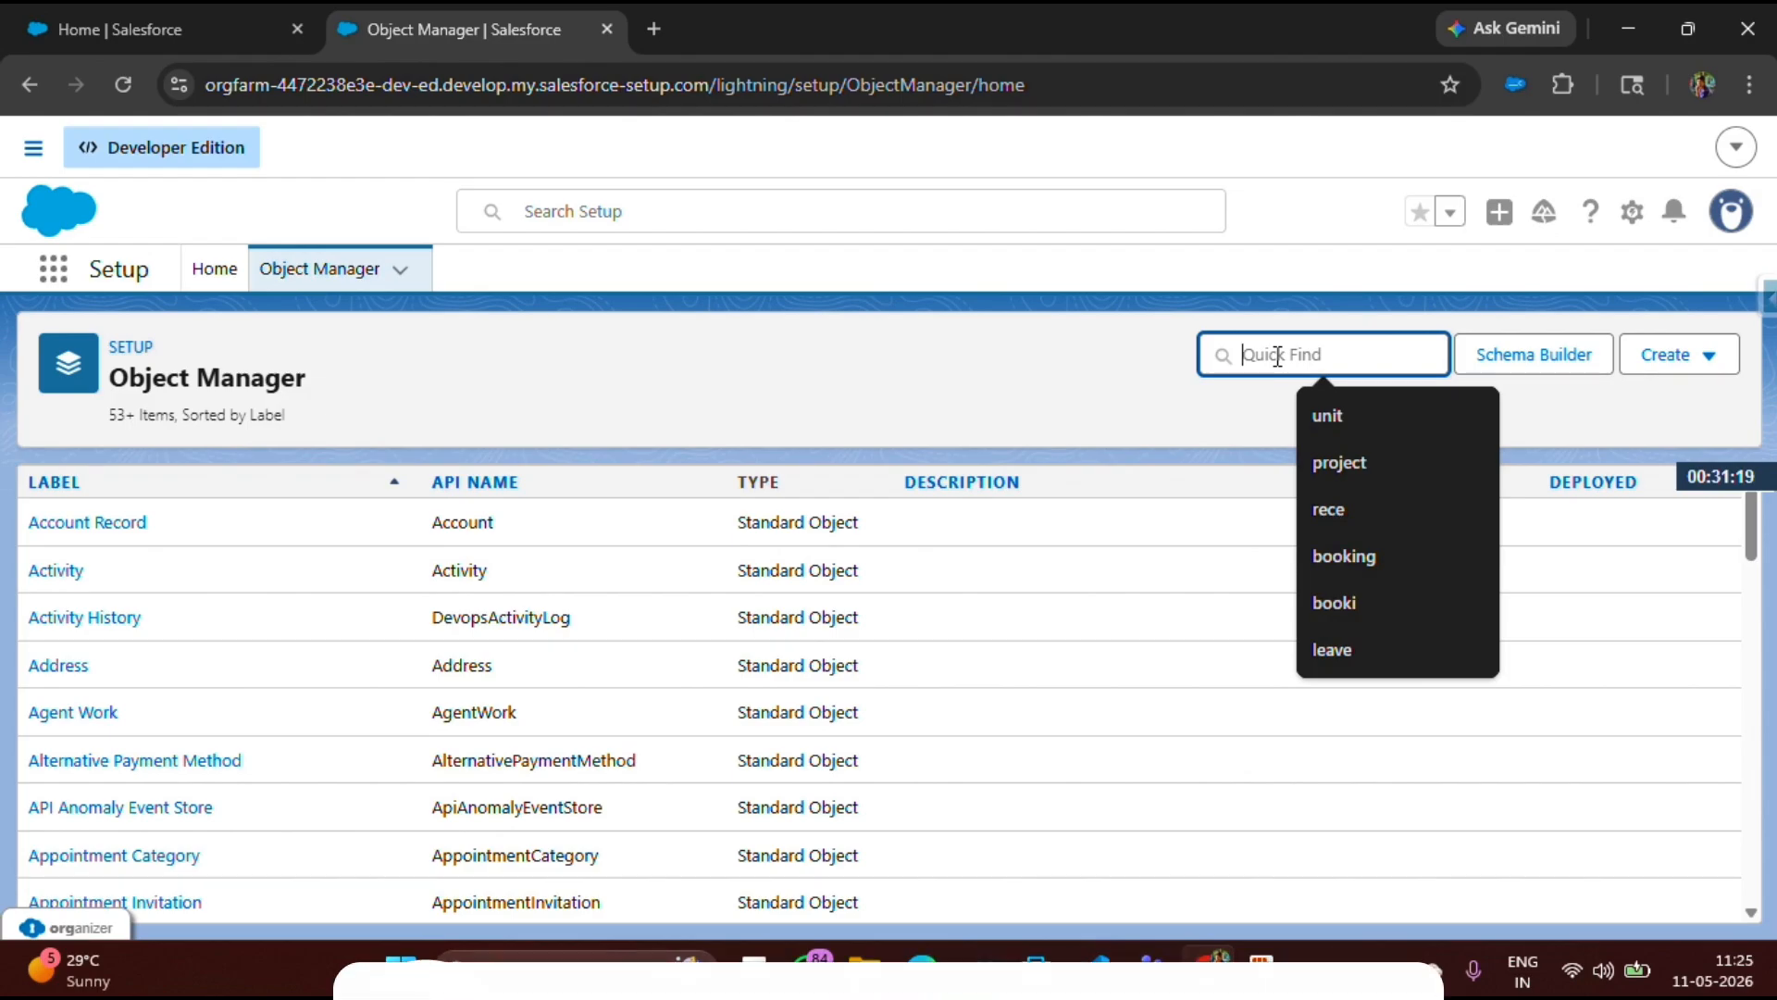
text(Proj)
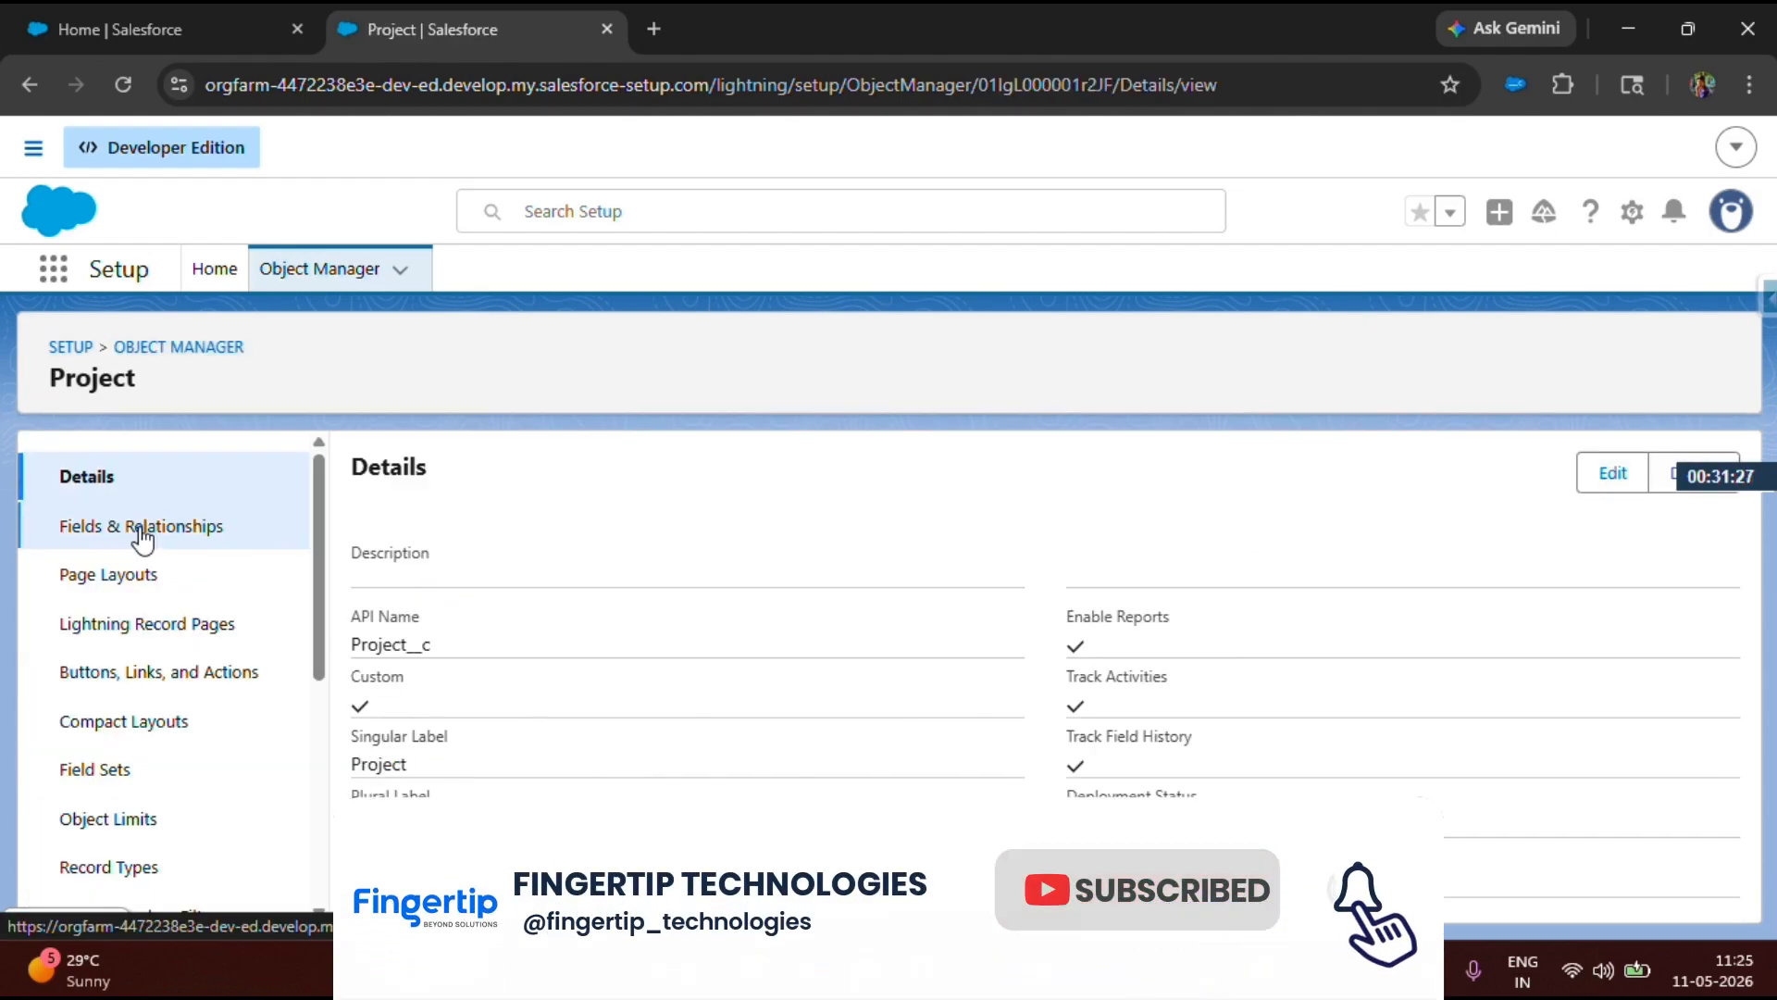
click(142, 528)
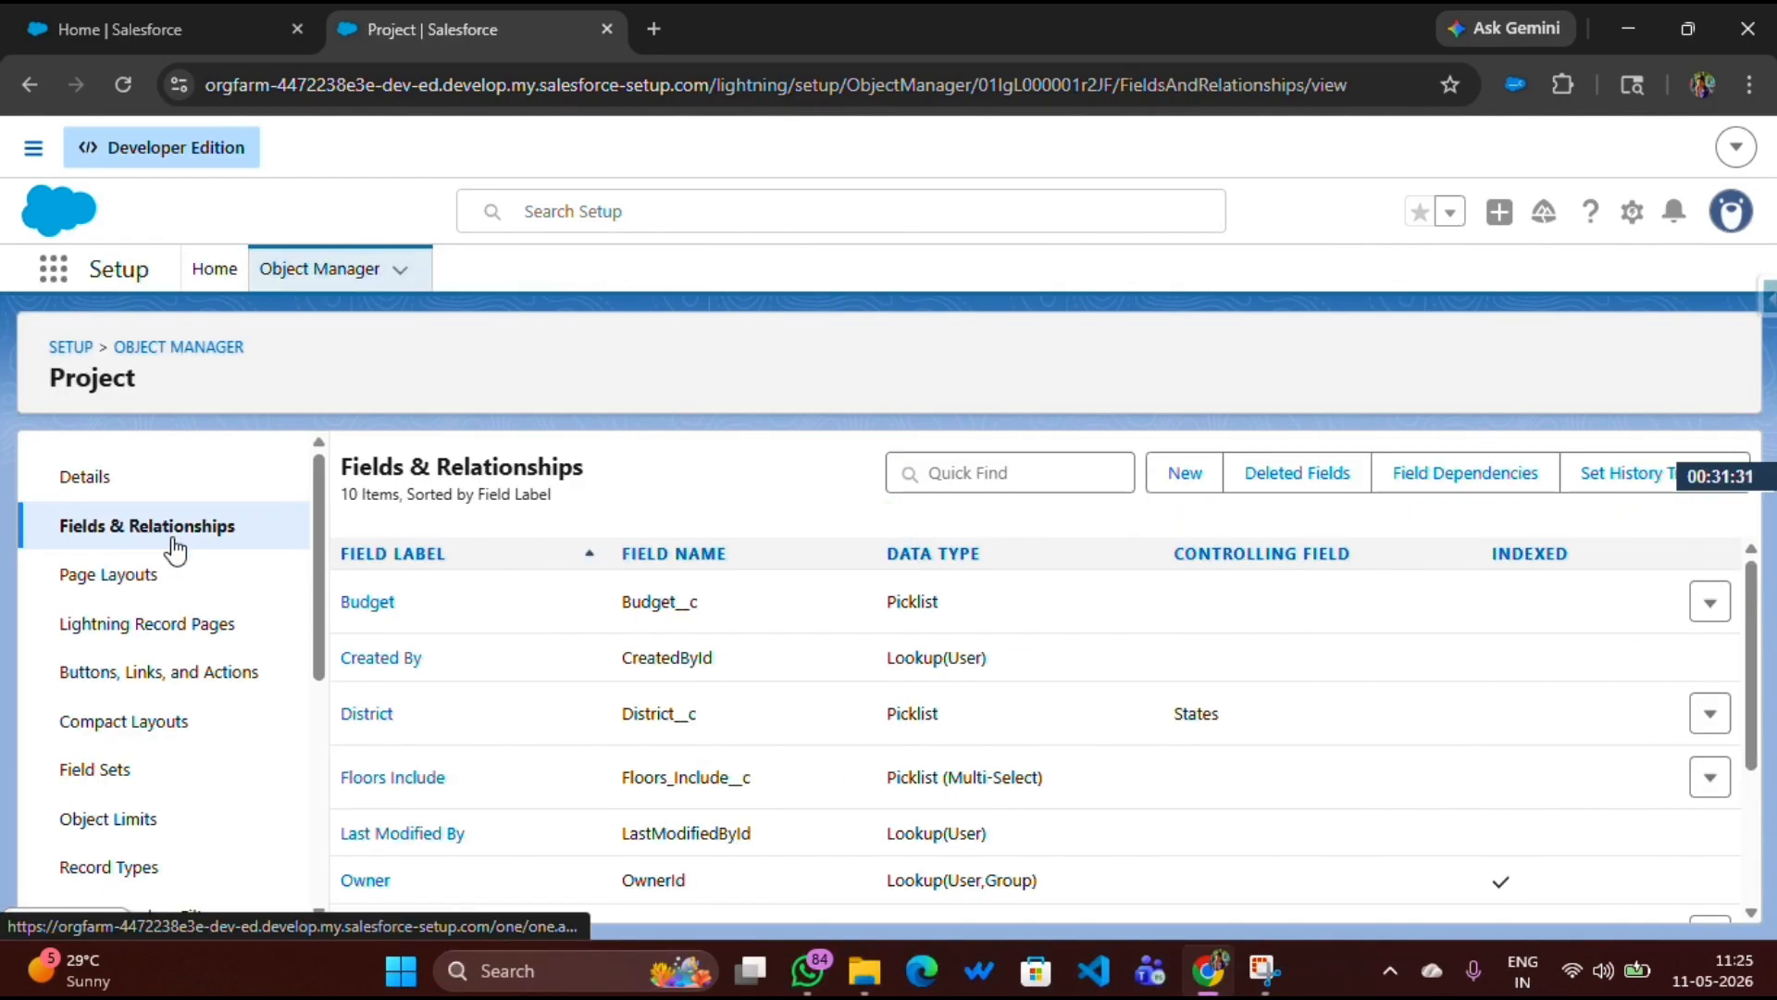
Start a new custom field on Project with the Master-Detail Relationship data type
click(1174, 483)
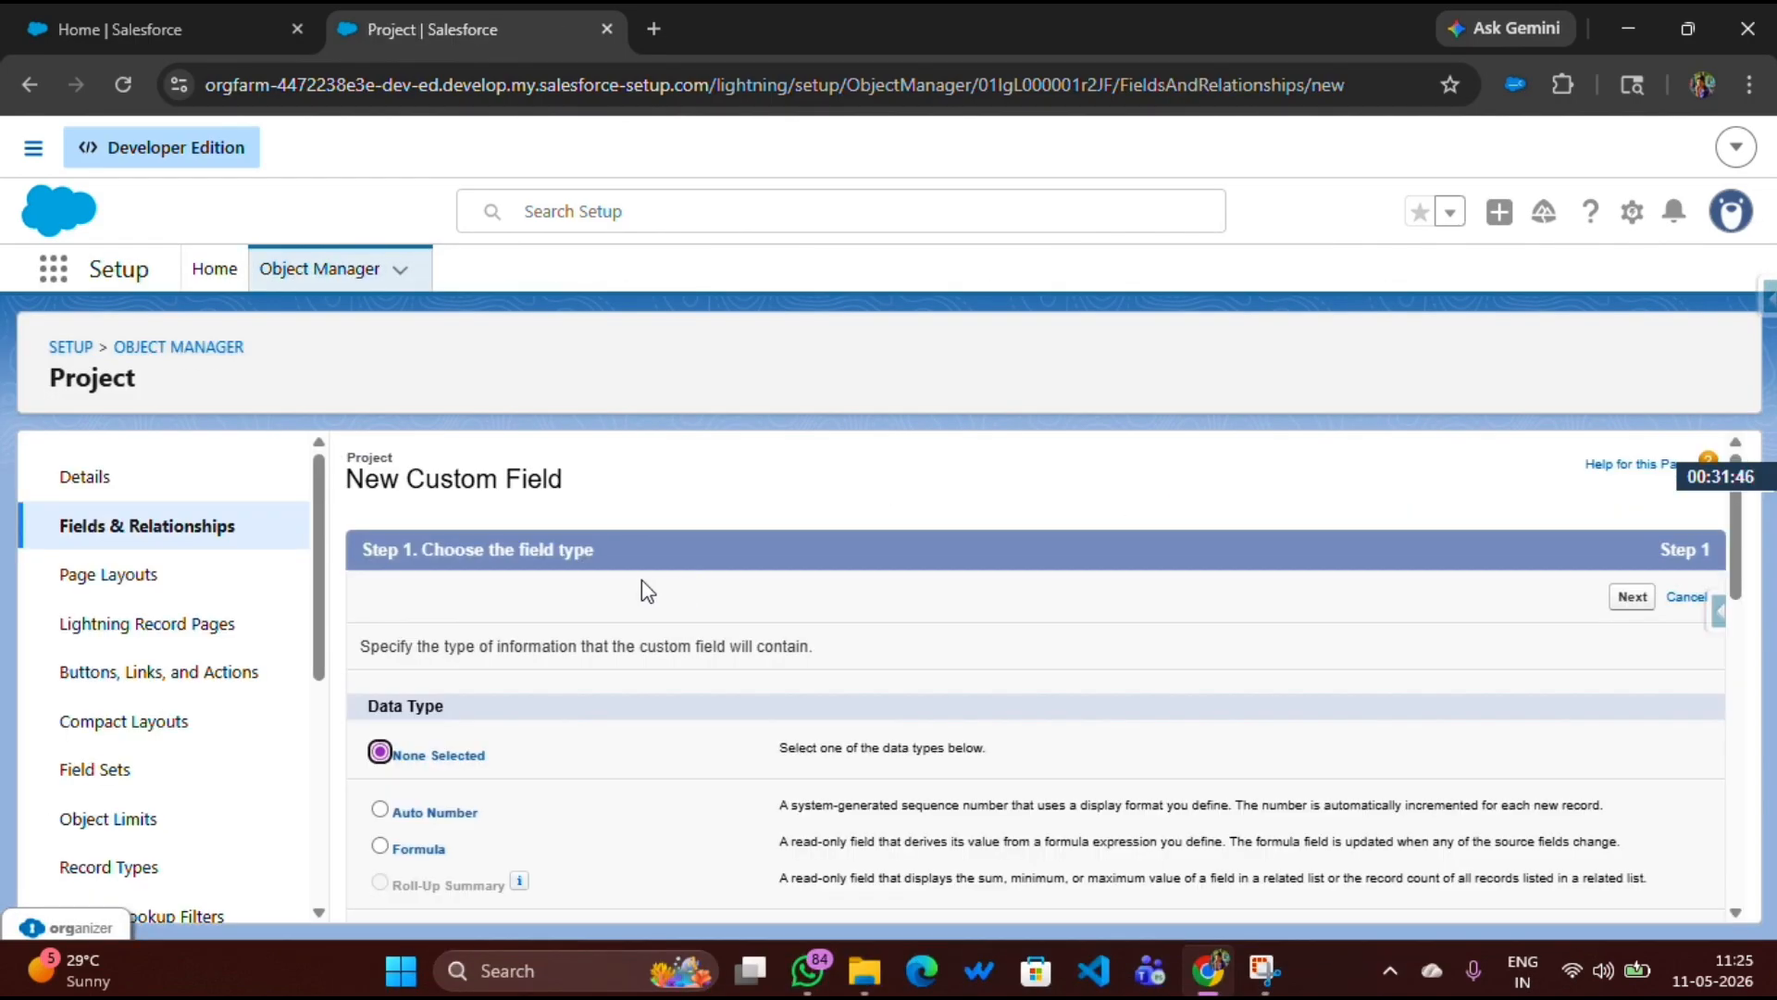
scroll(467, 646, down, 5)
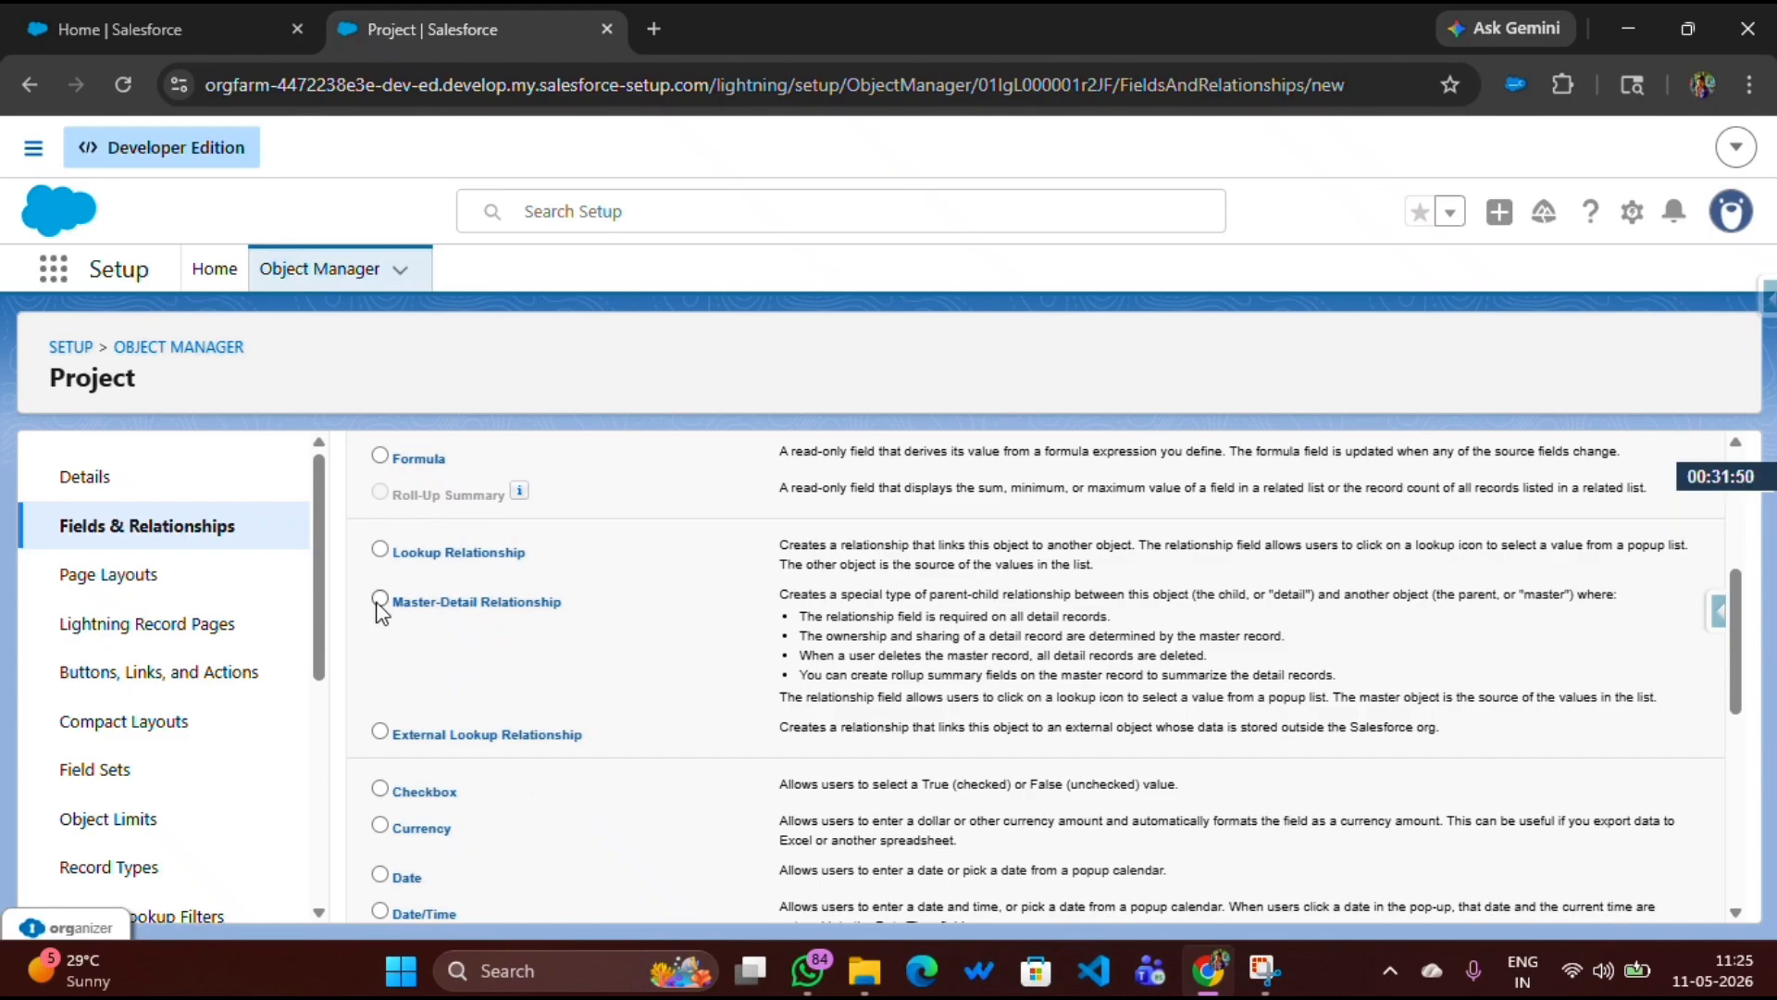
click(379, 600)
drag(785, 593, 1486, 745)
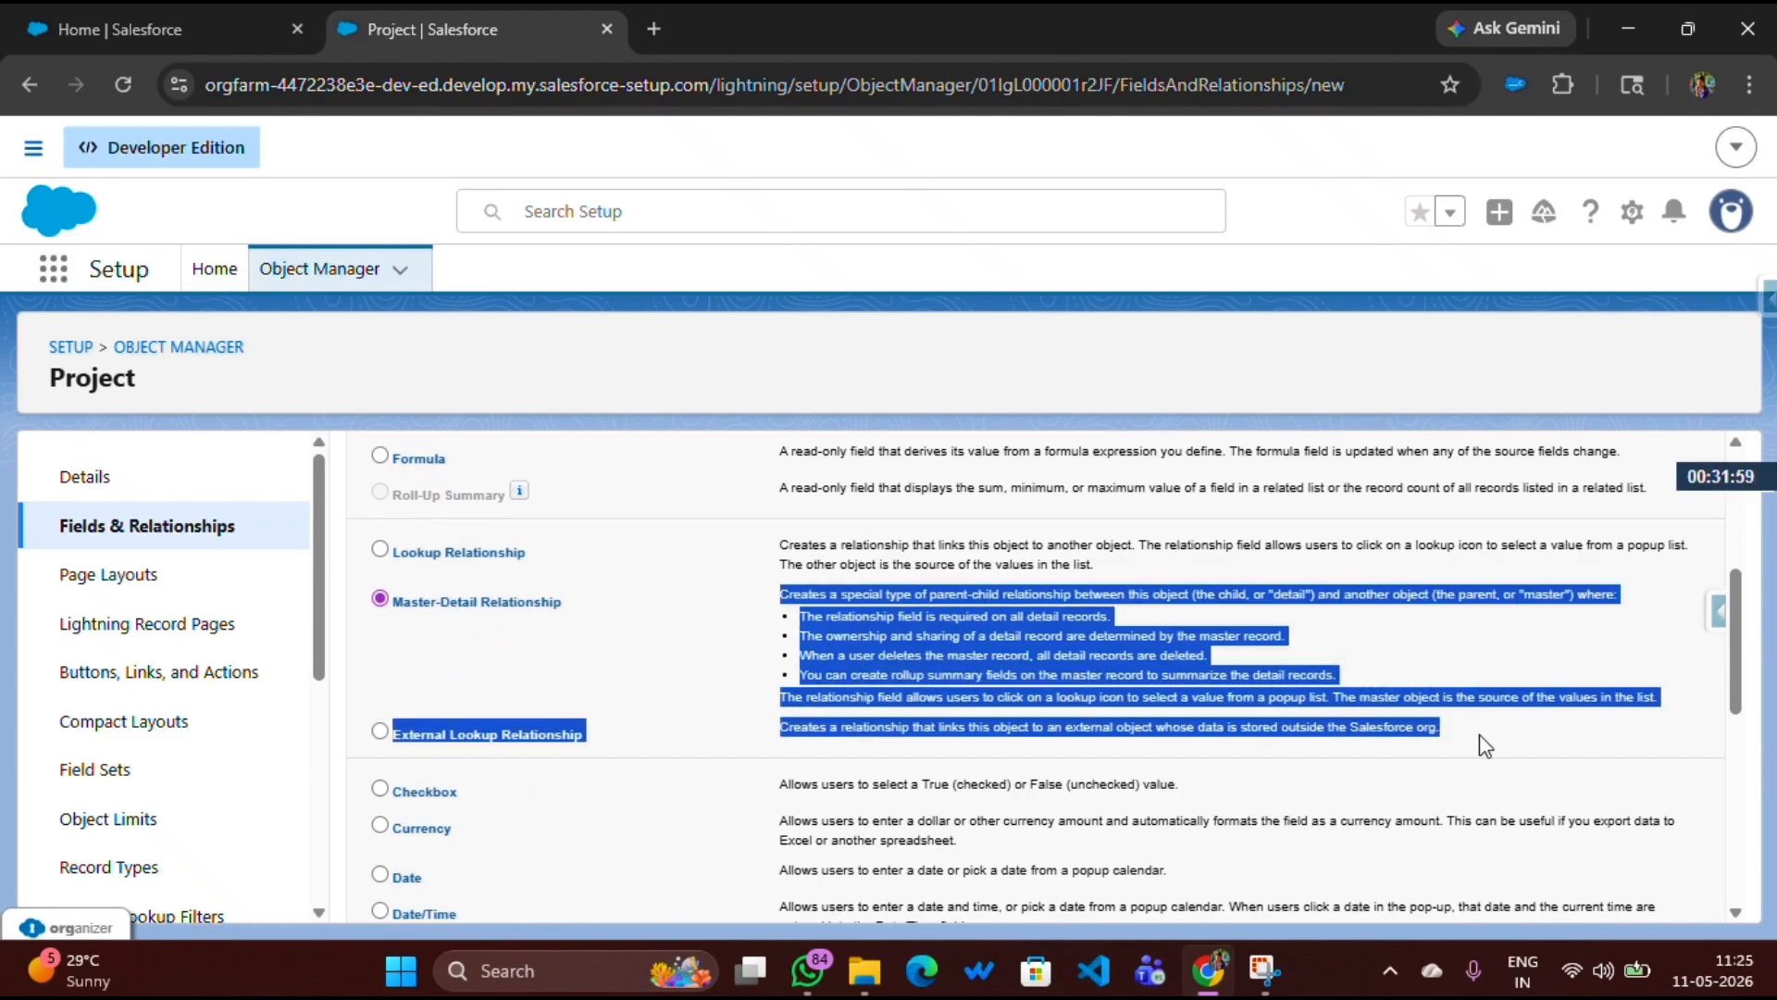
click(1385, 659)
scroll(1385, 659, down, 7)
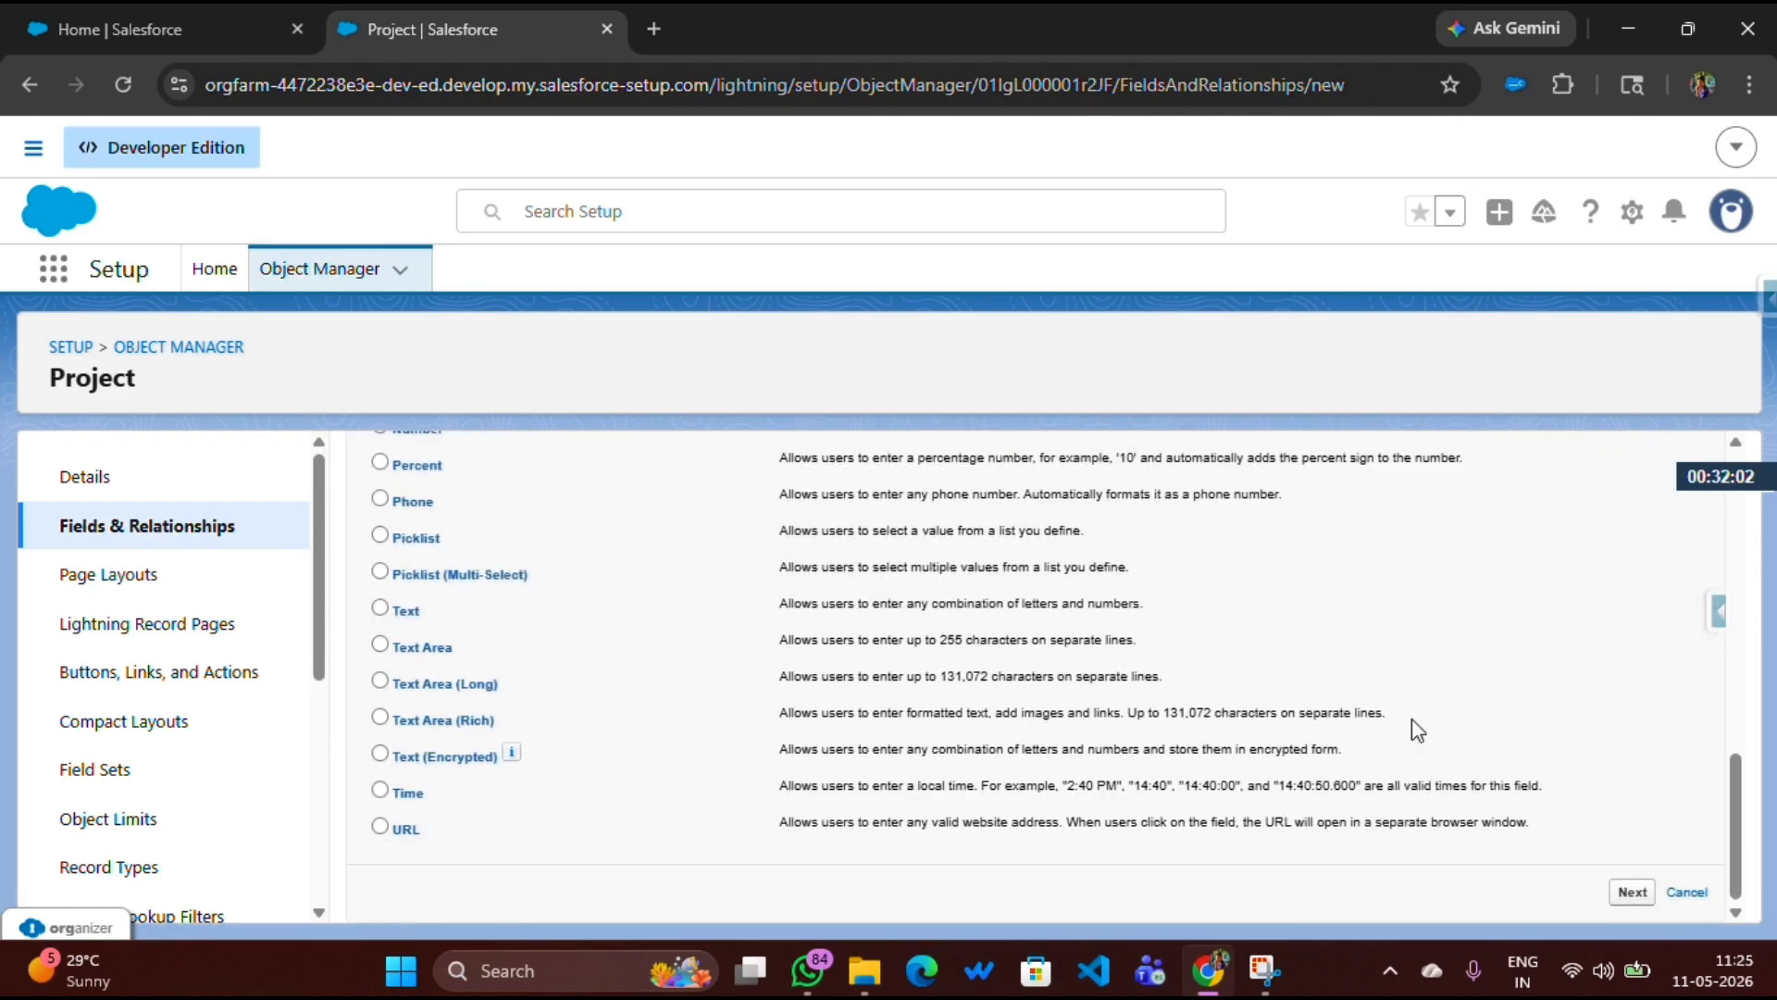
click(1626, 891)
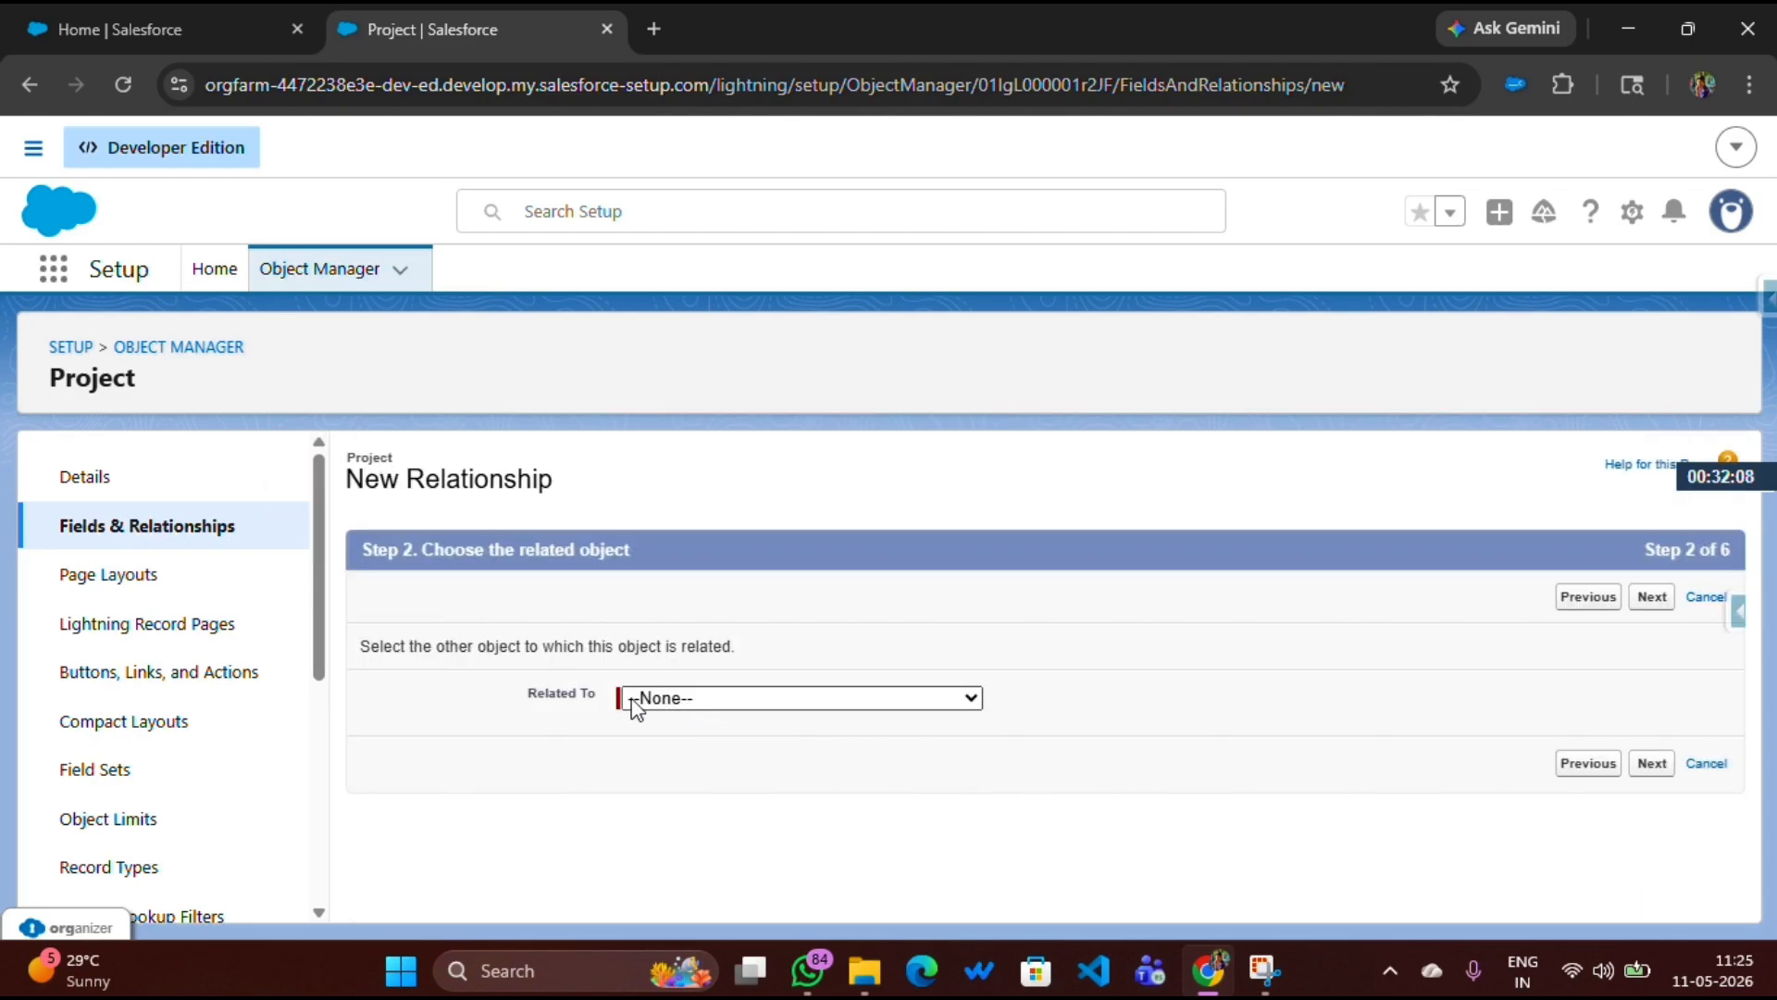
Relate the master-detail field to the Account Record object
drag(518, 696, 615, 708)
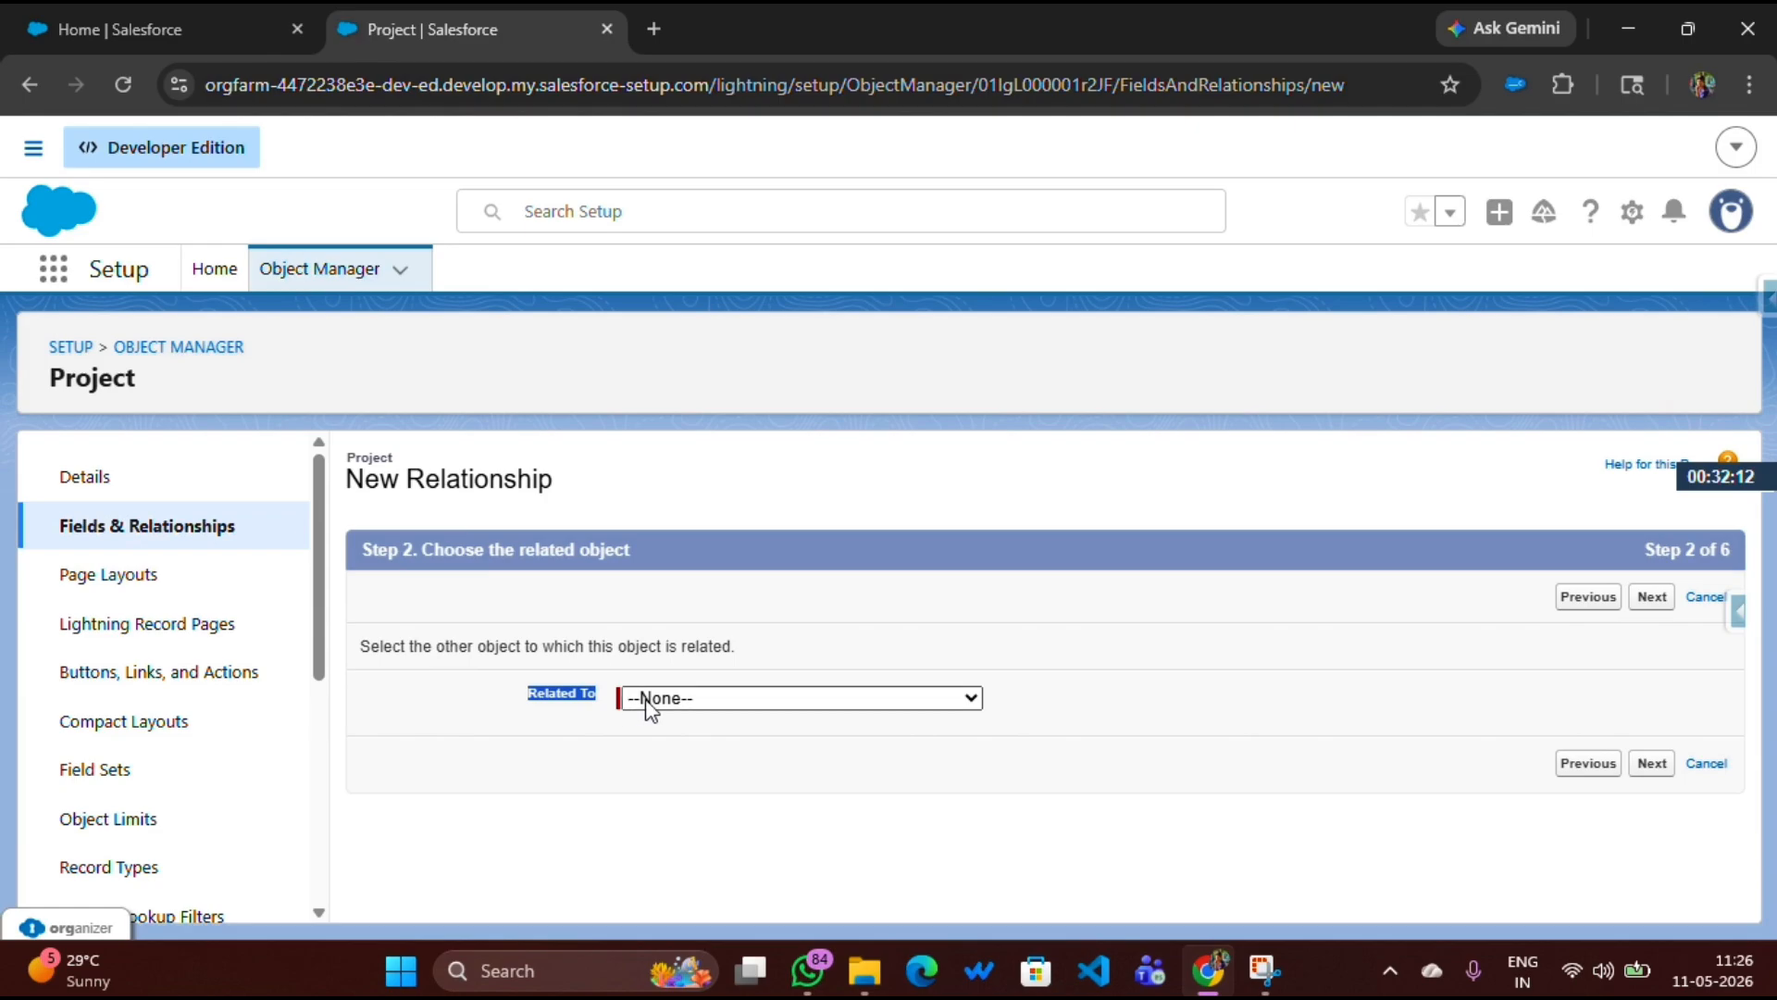
click(681, 709)
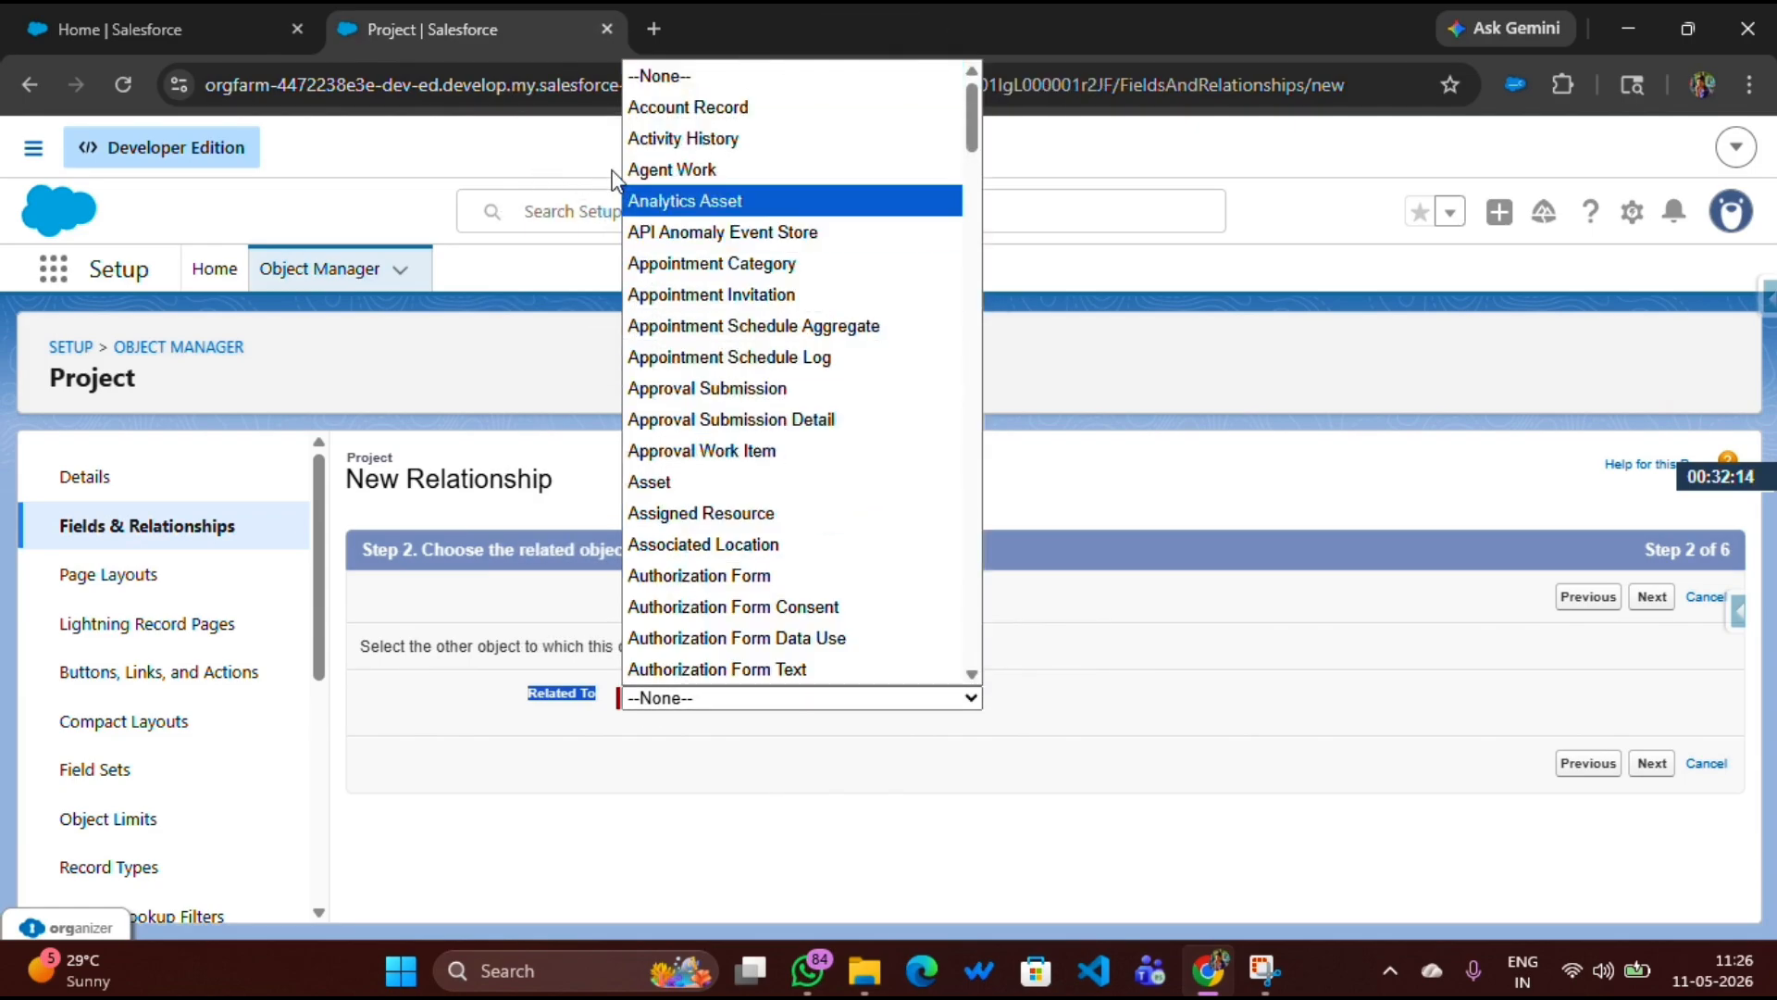
click(653, 118)
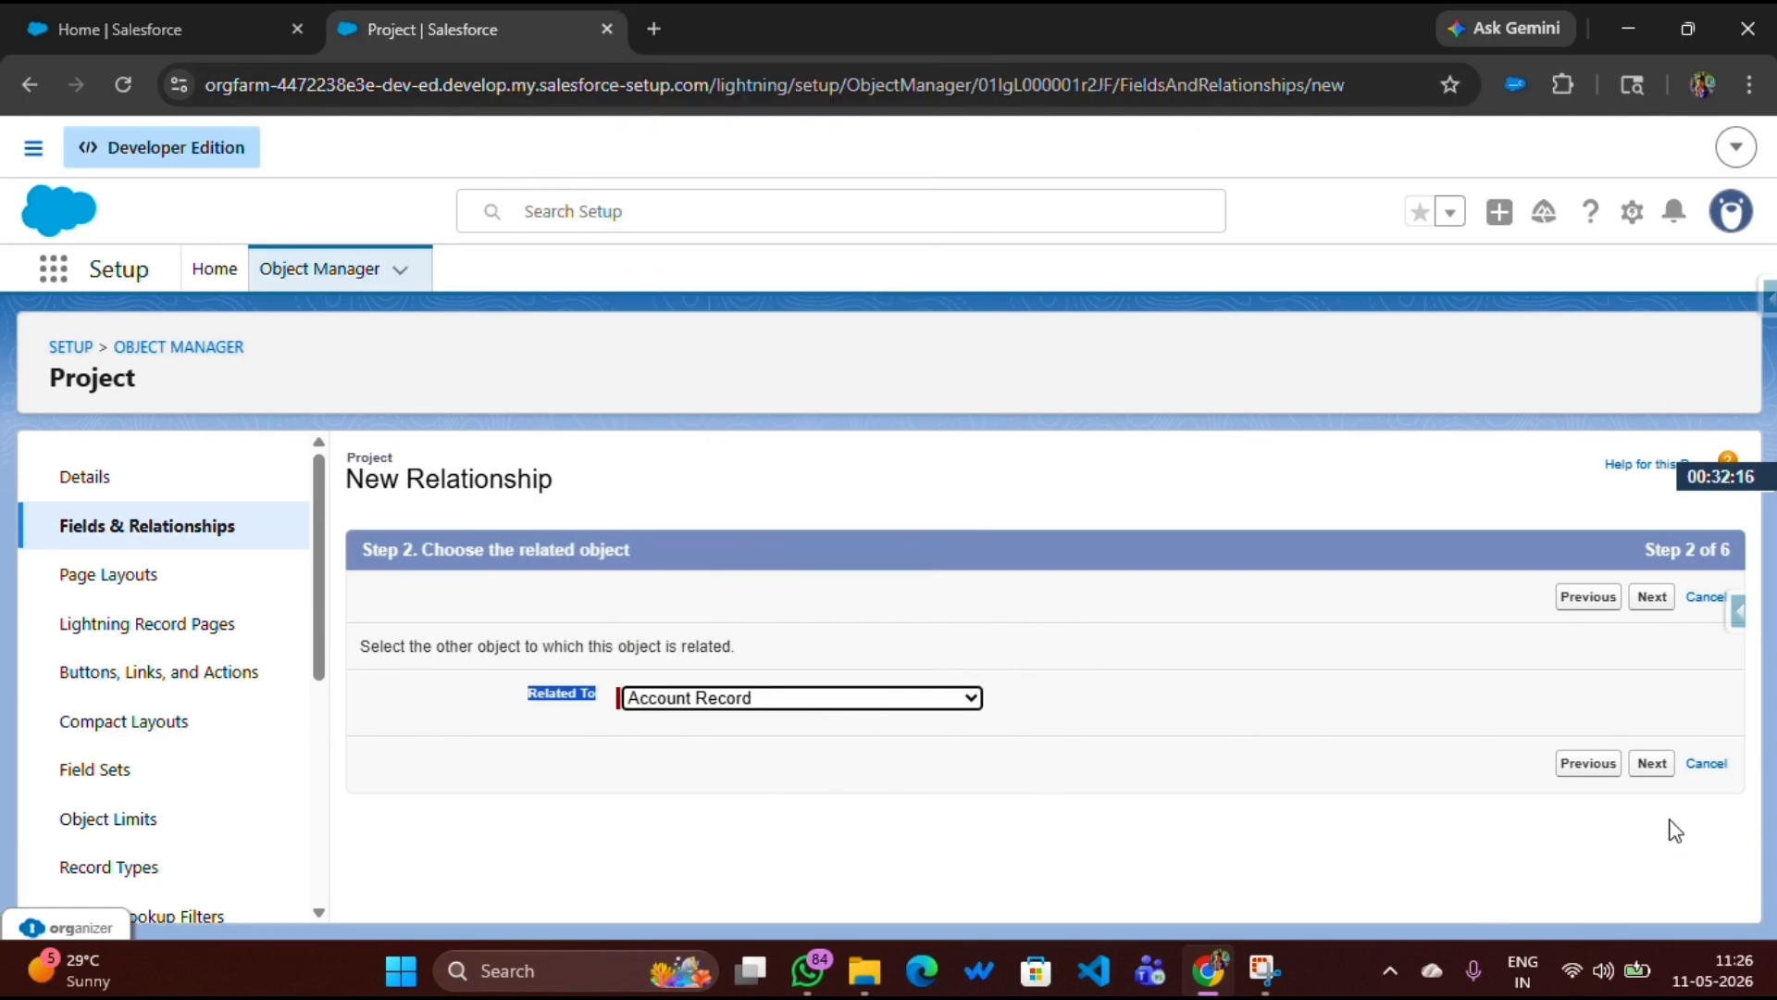
click(1657, 772)
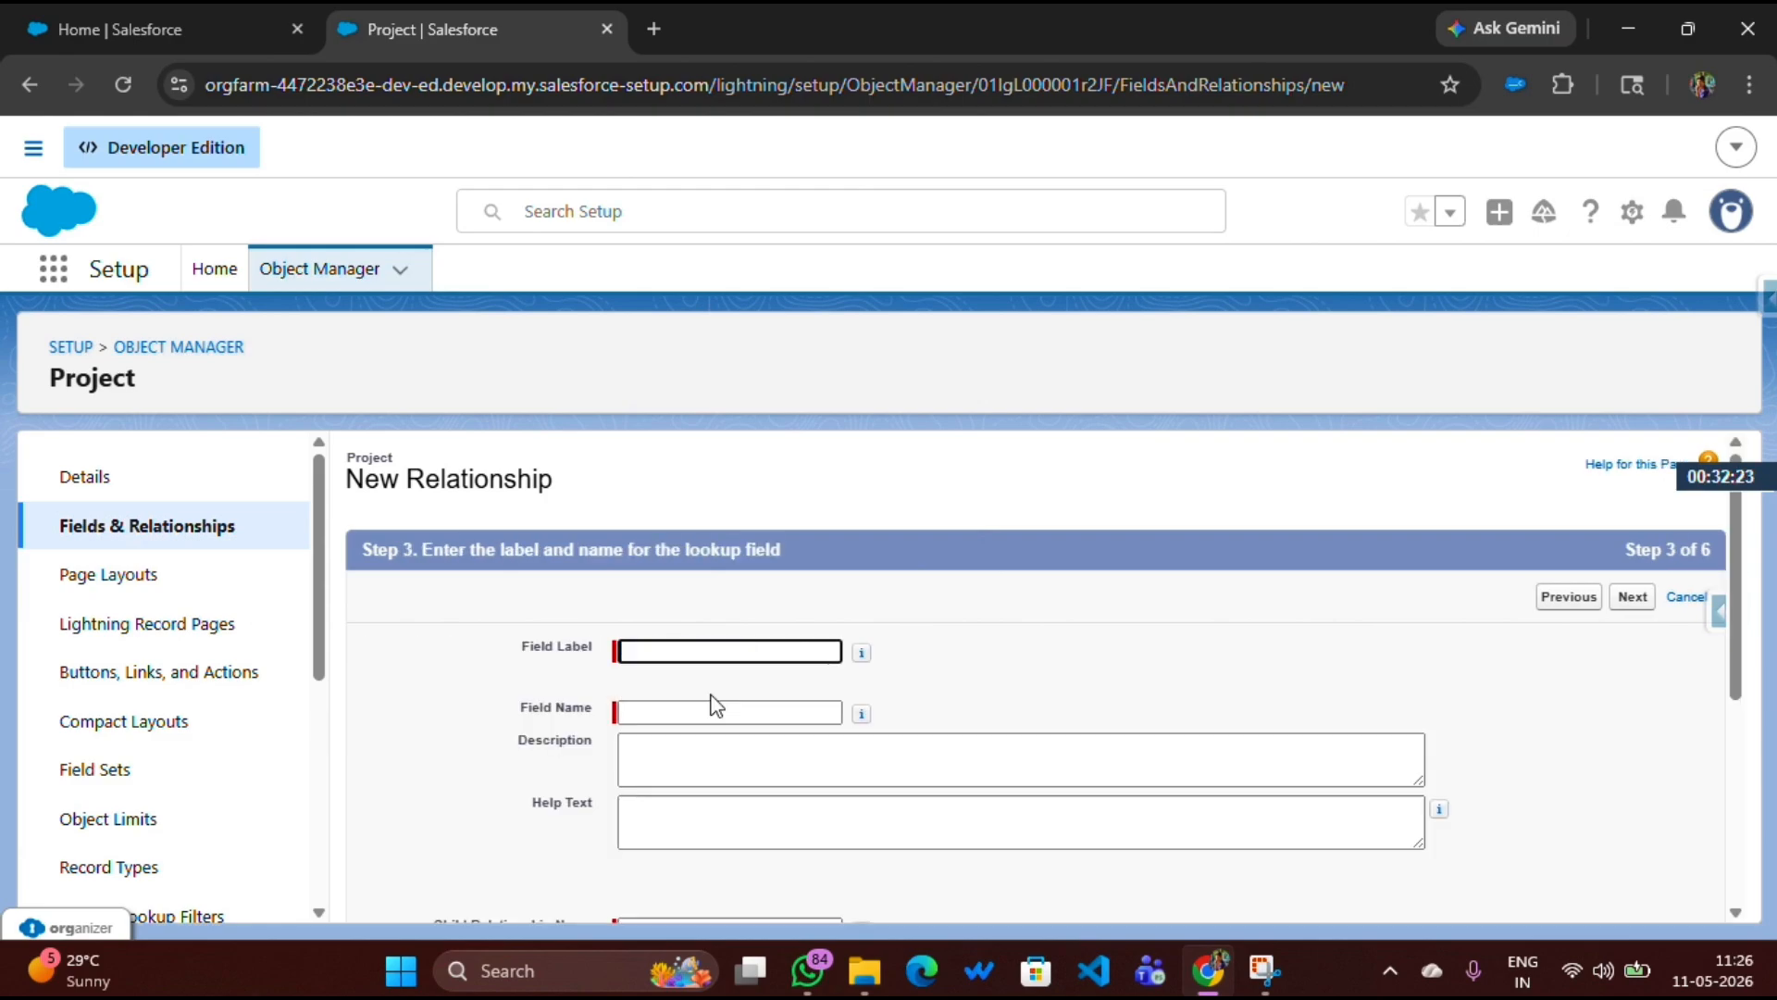
Name the master-detail field Account, keep the default layout and related list settings, and save it
text(Account)
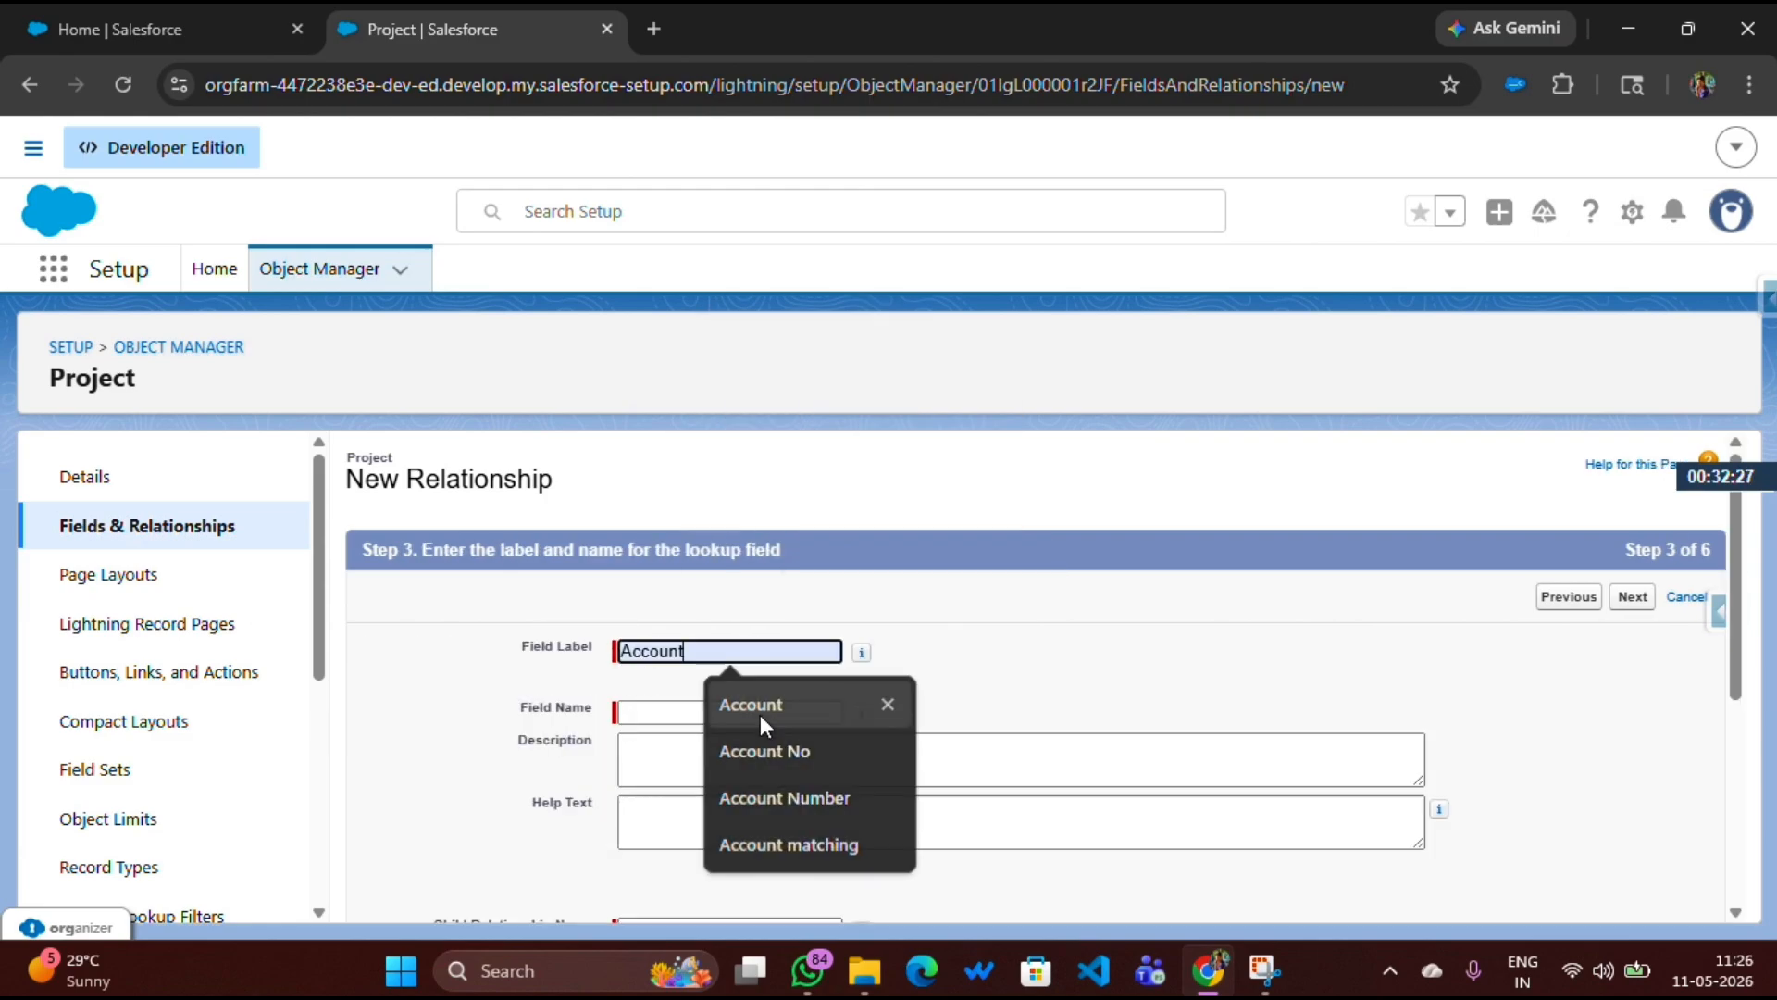
click(759, 715)
click(667, 710)
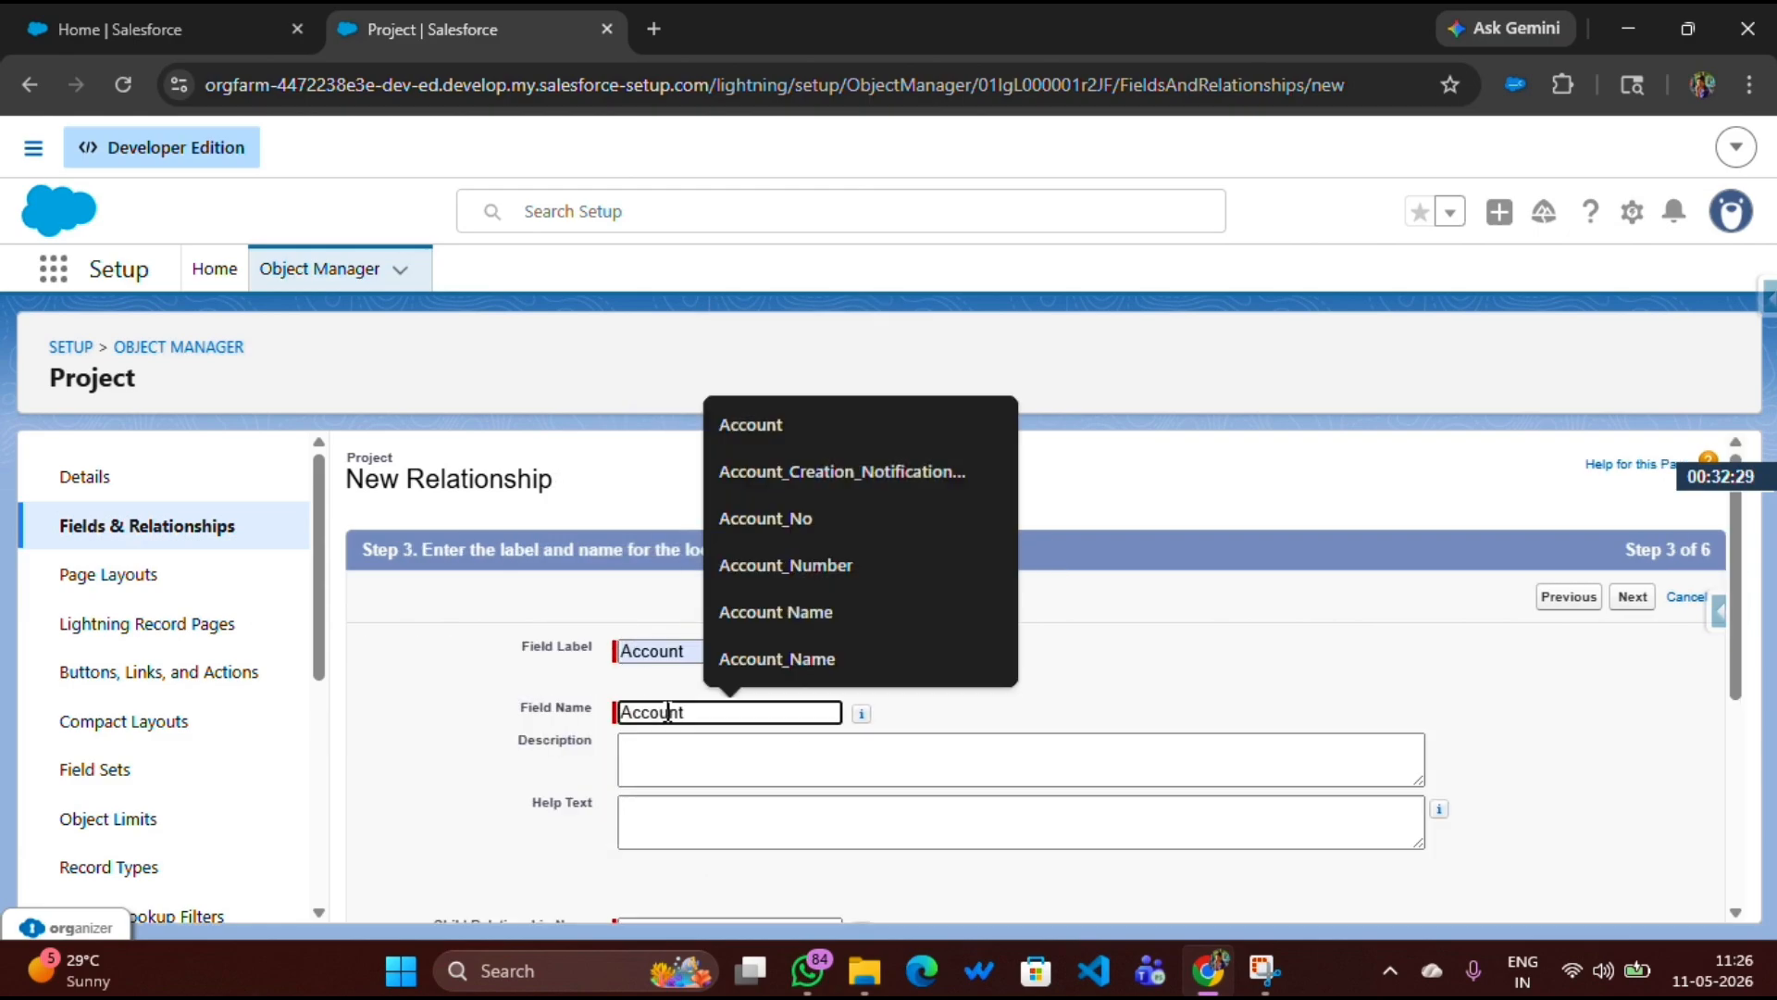
click(708, 759)
scroll(709, 761, down, 4)
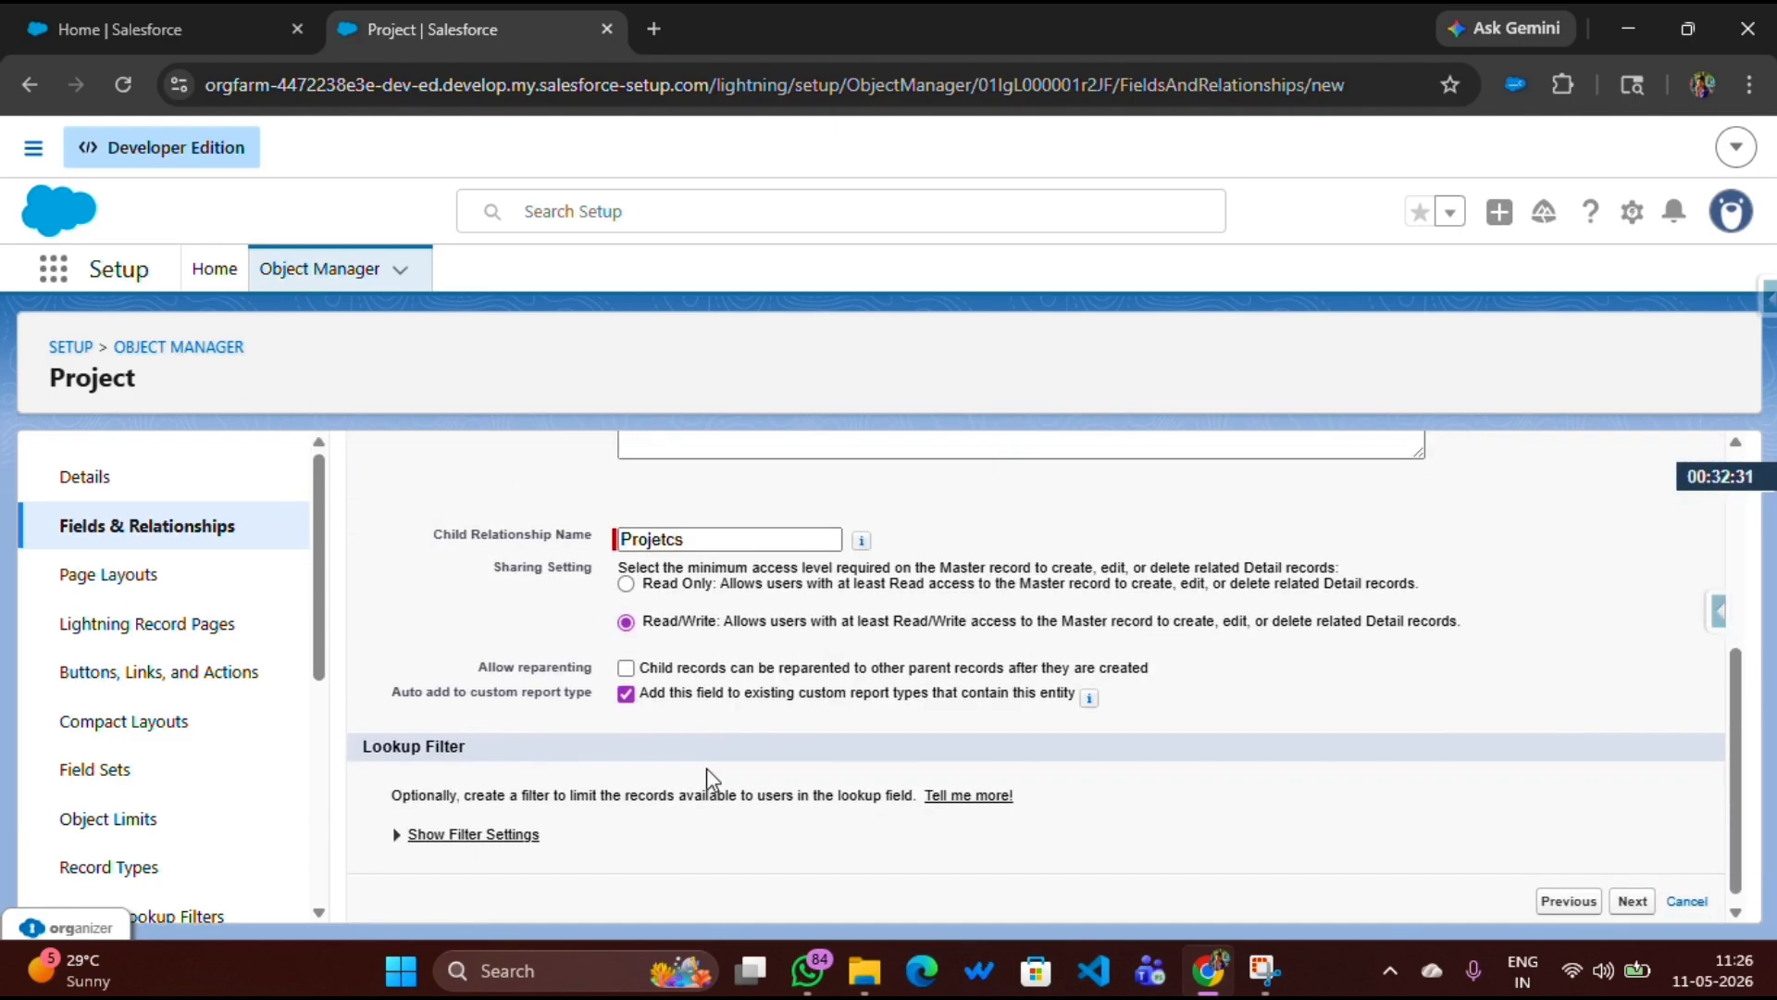
click(1631, 901)
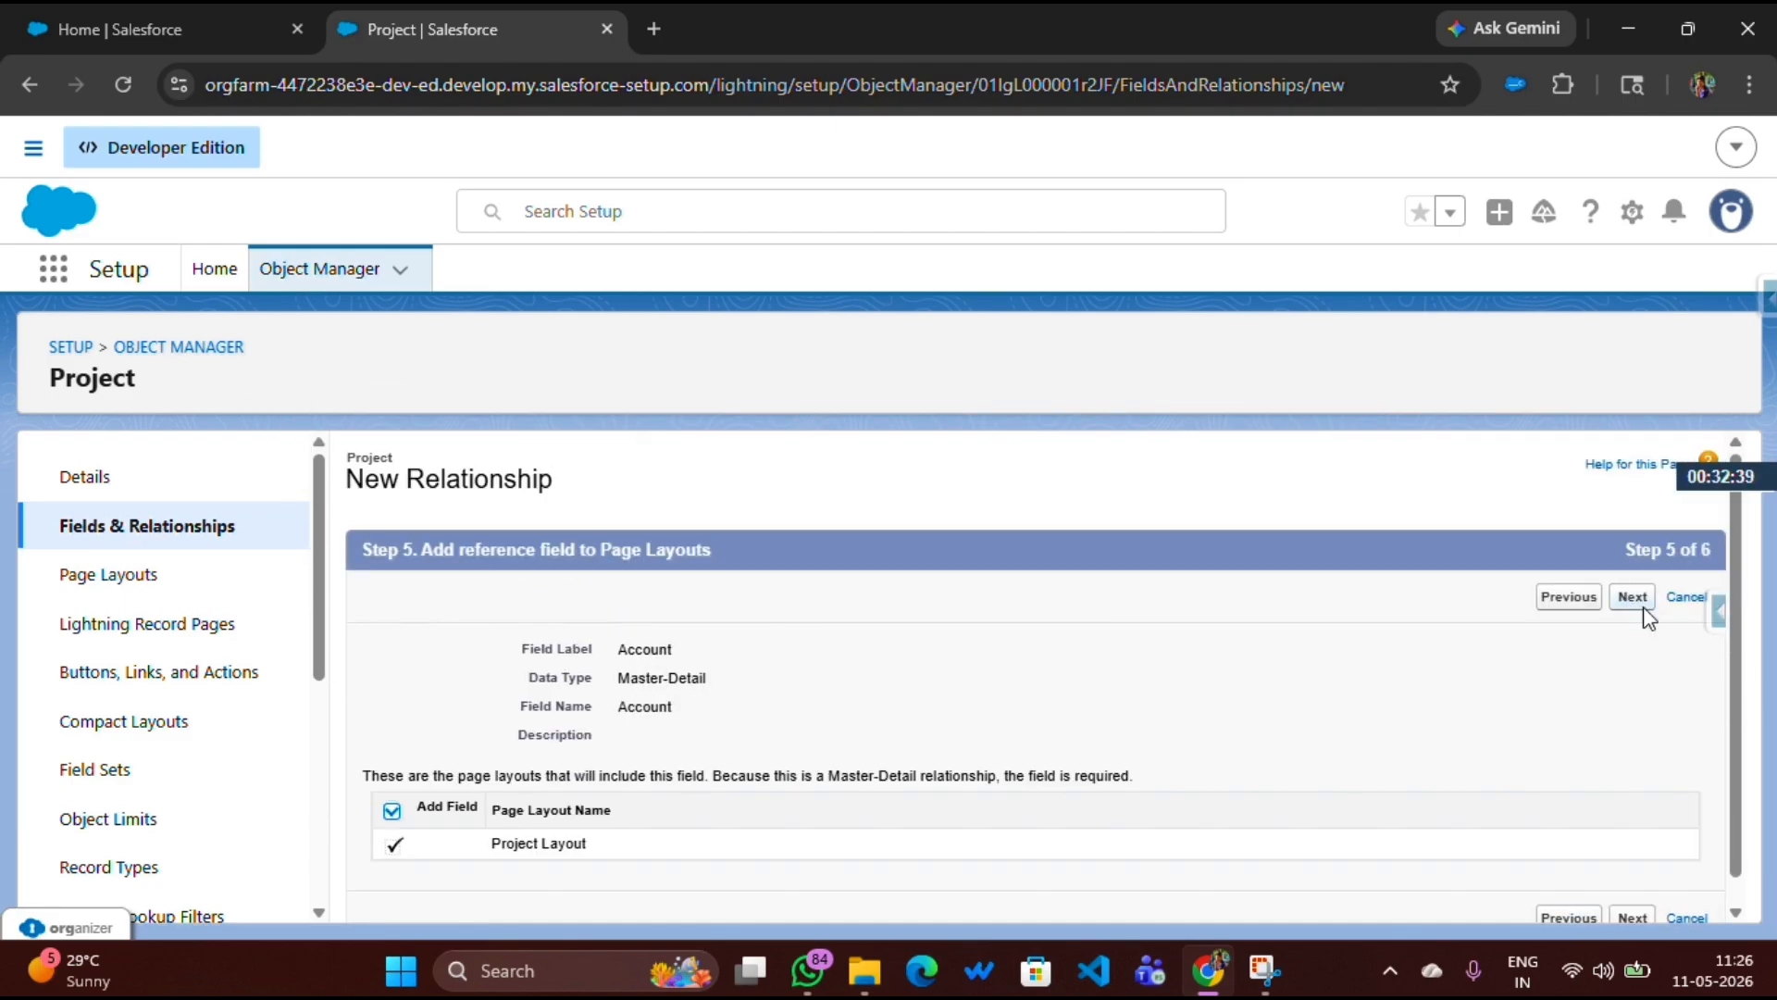
click(1642, 607)
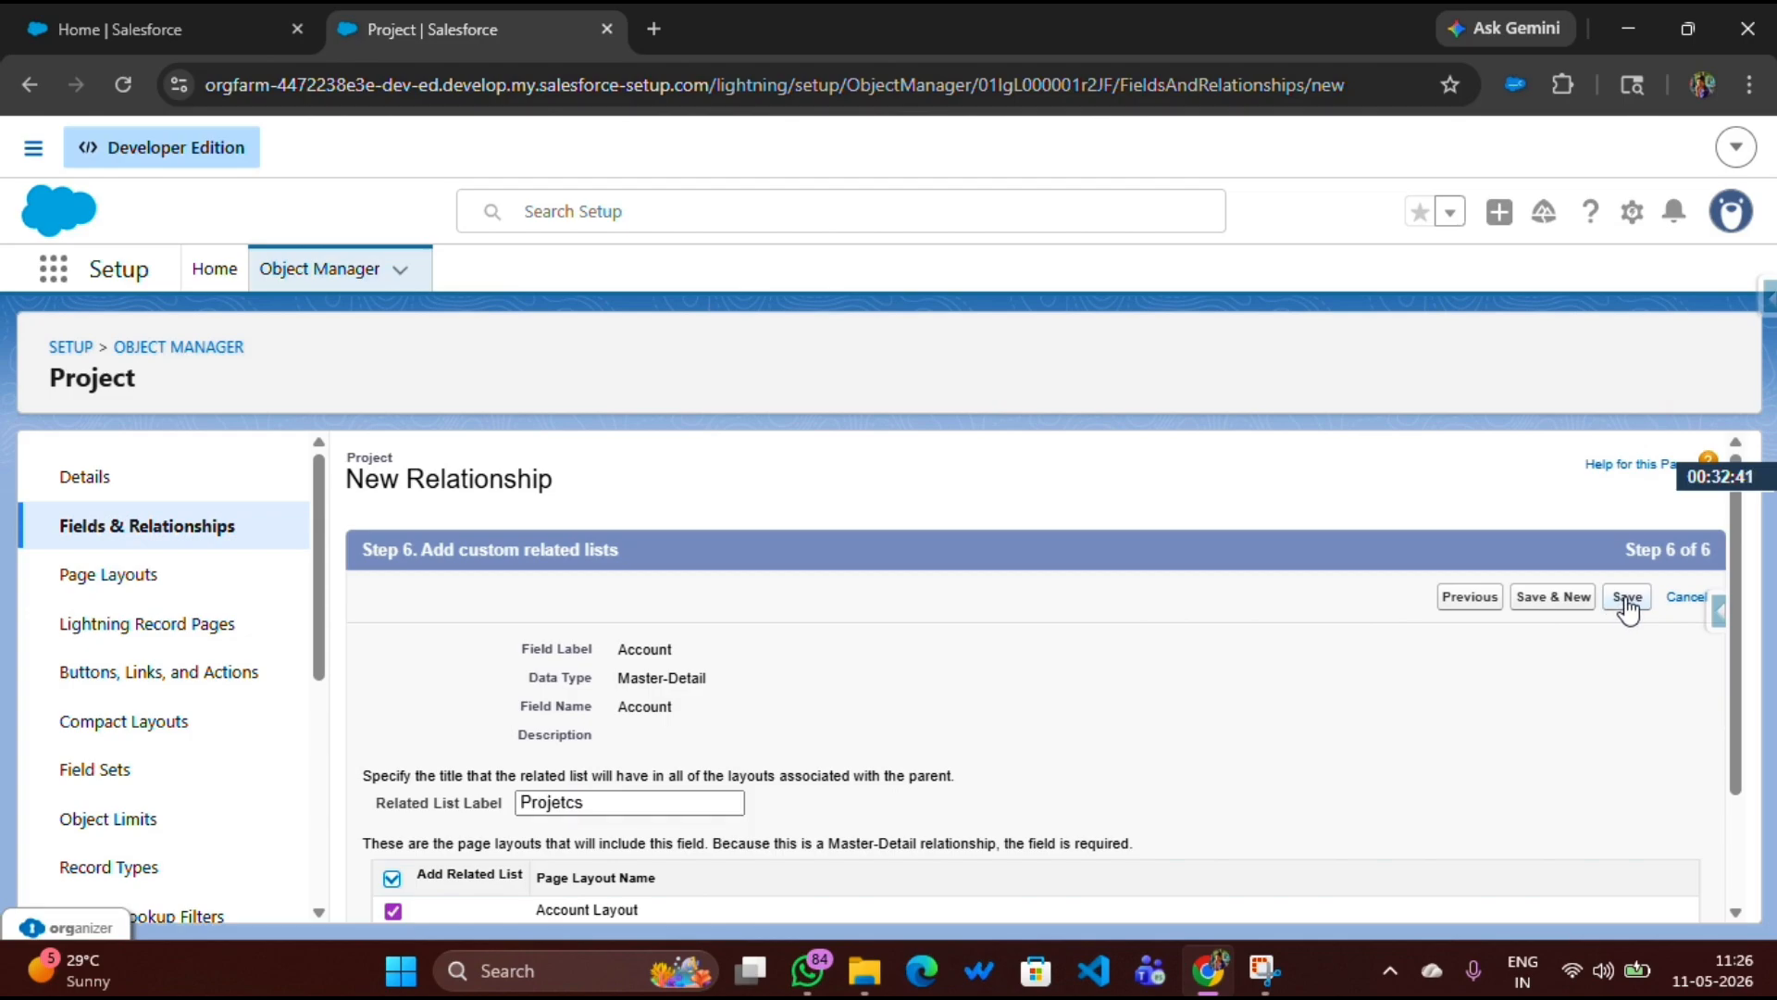
click(1627, 598)
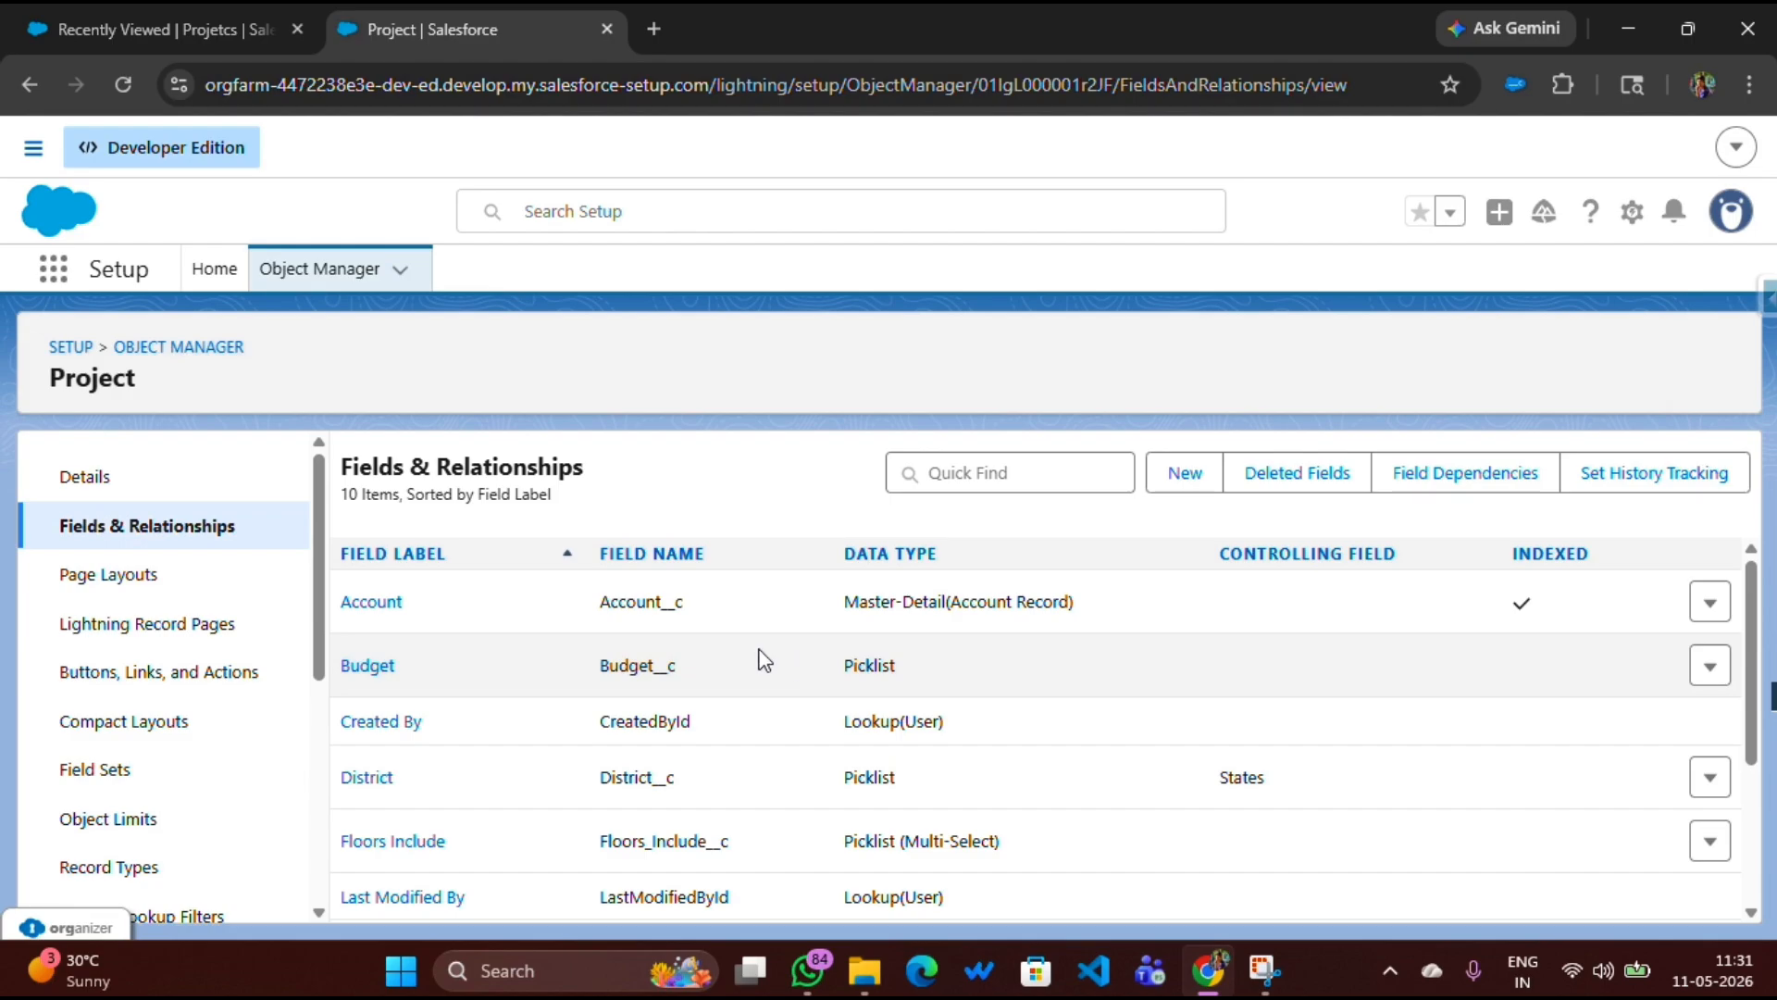
Switch to the Projetcs tab and empty the cache with a hard reload
click(132, 29)
right_click(333, 224)
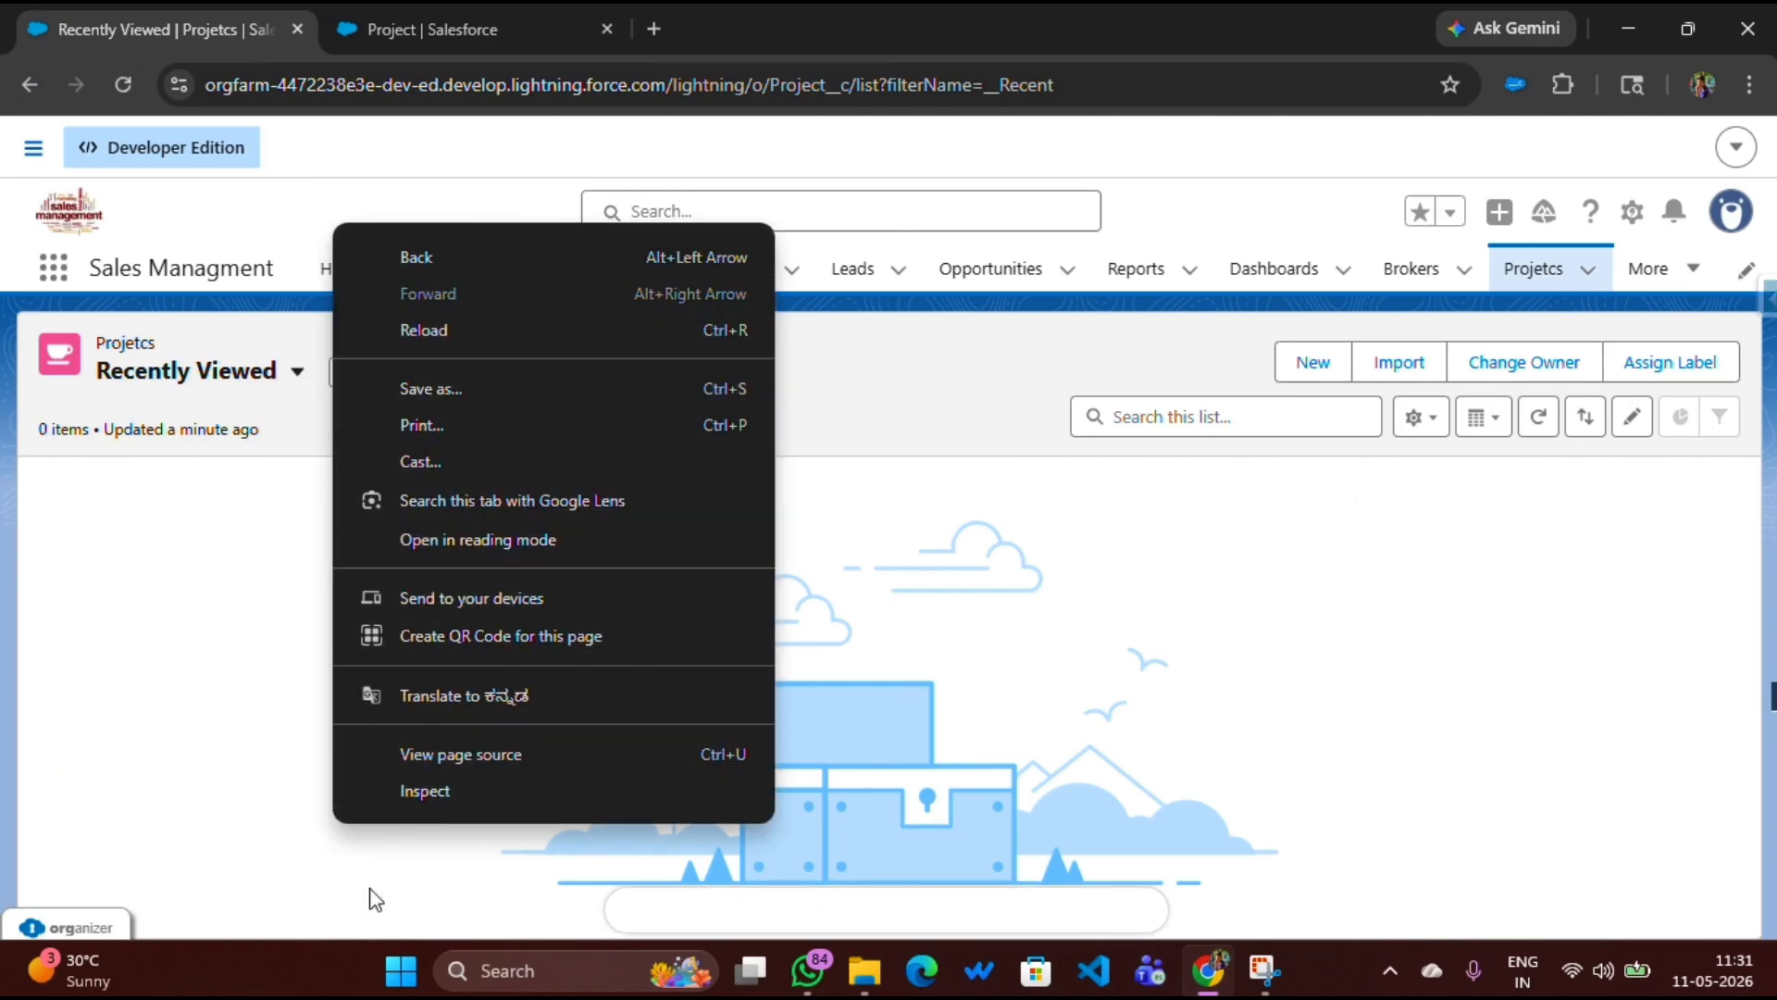
click(311, 624)
right_click(123, 84)
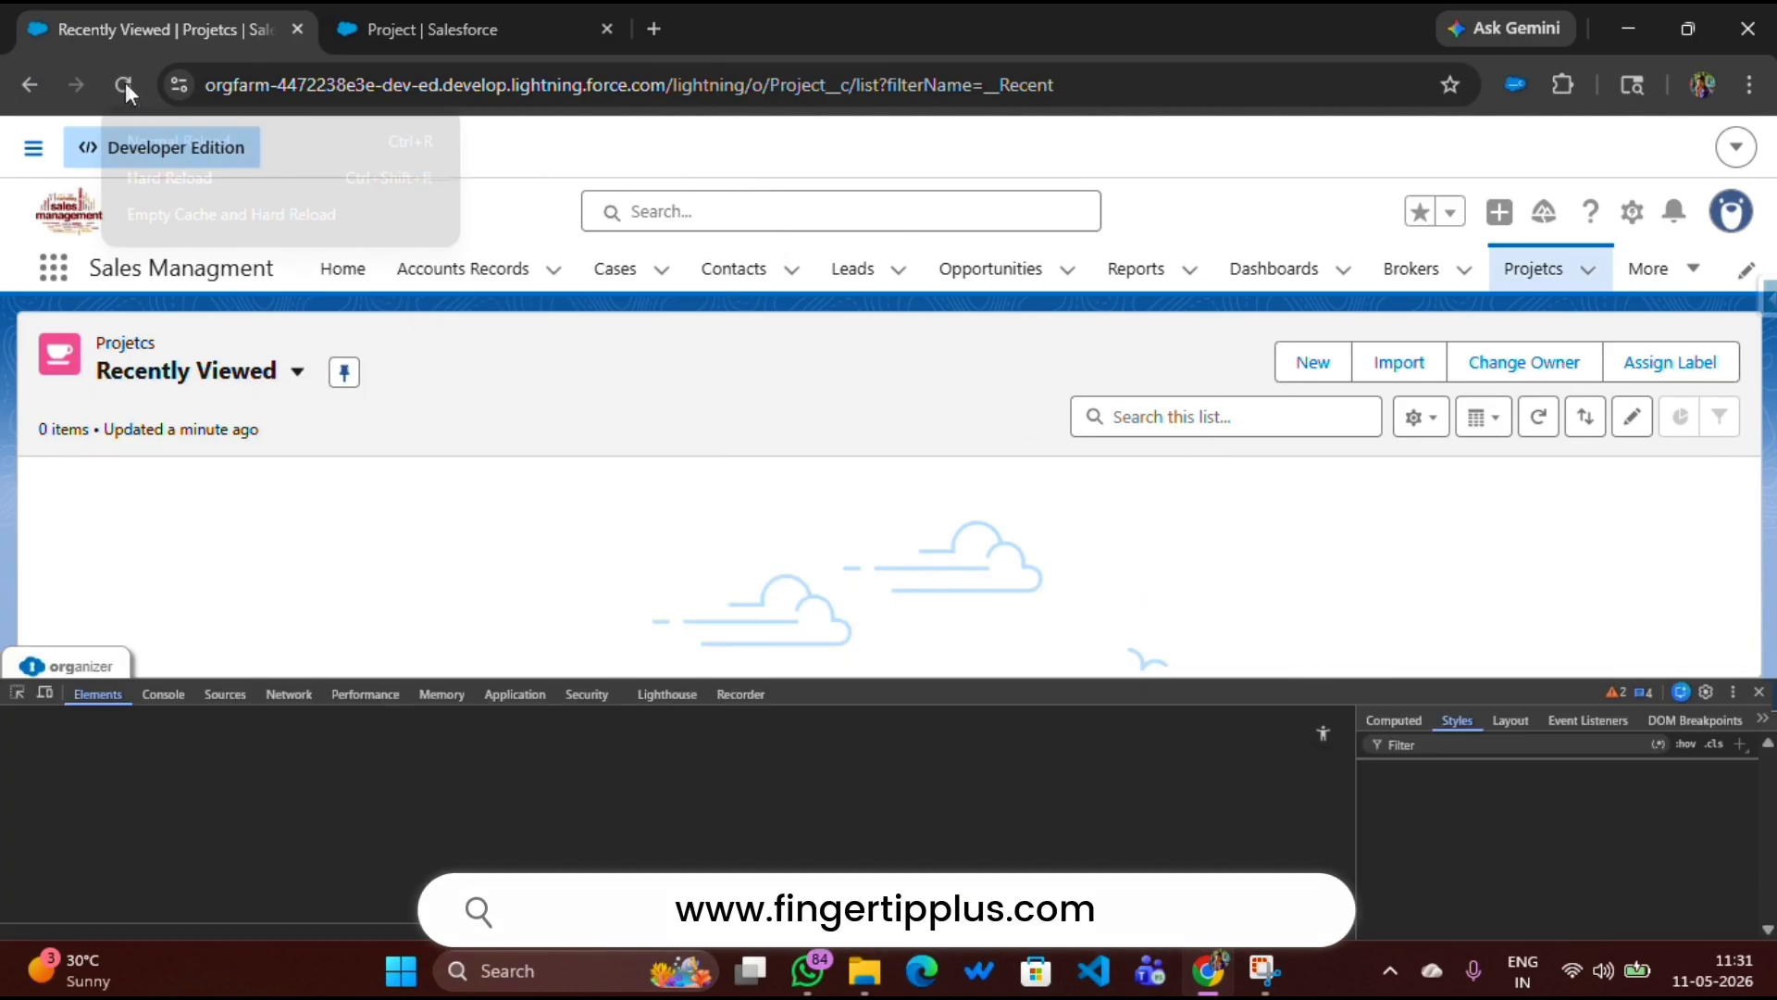
click(170, 224)
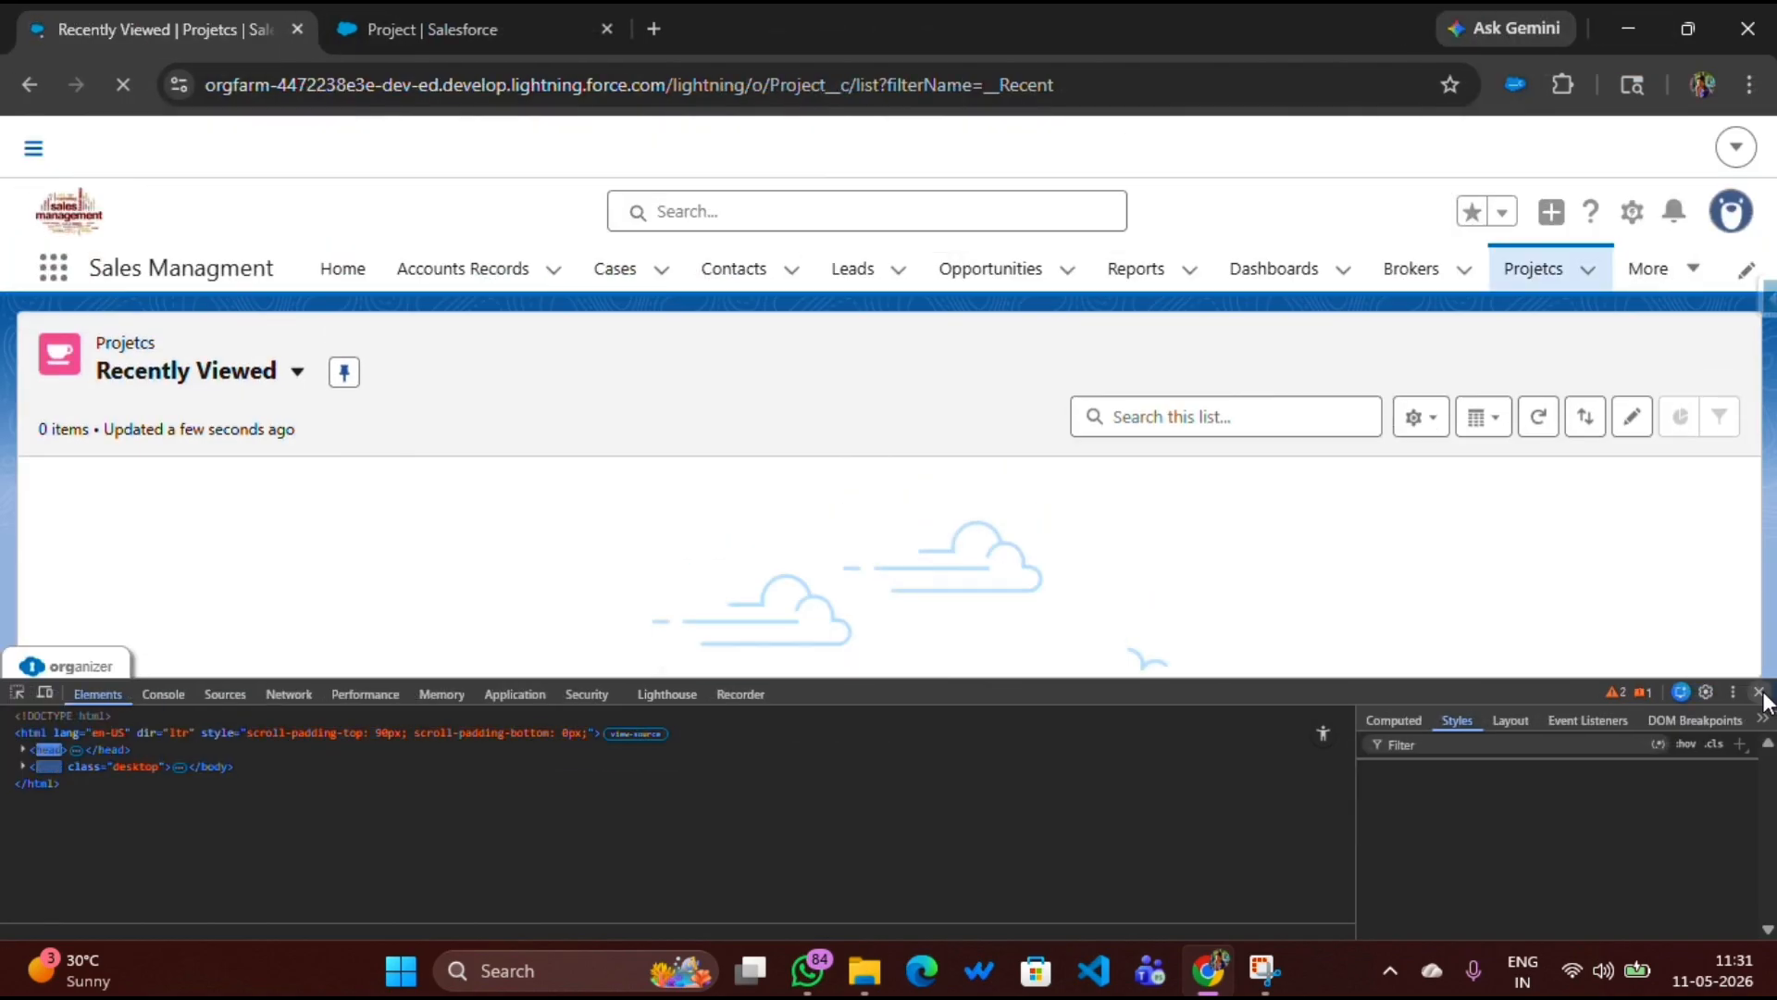
click(1757, 692)
Create a new Project record with Project Type Villas and Project Name Home
click(1463, 366)
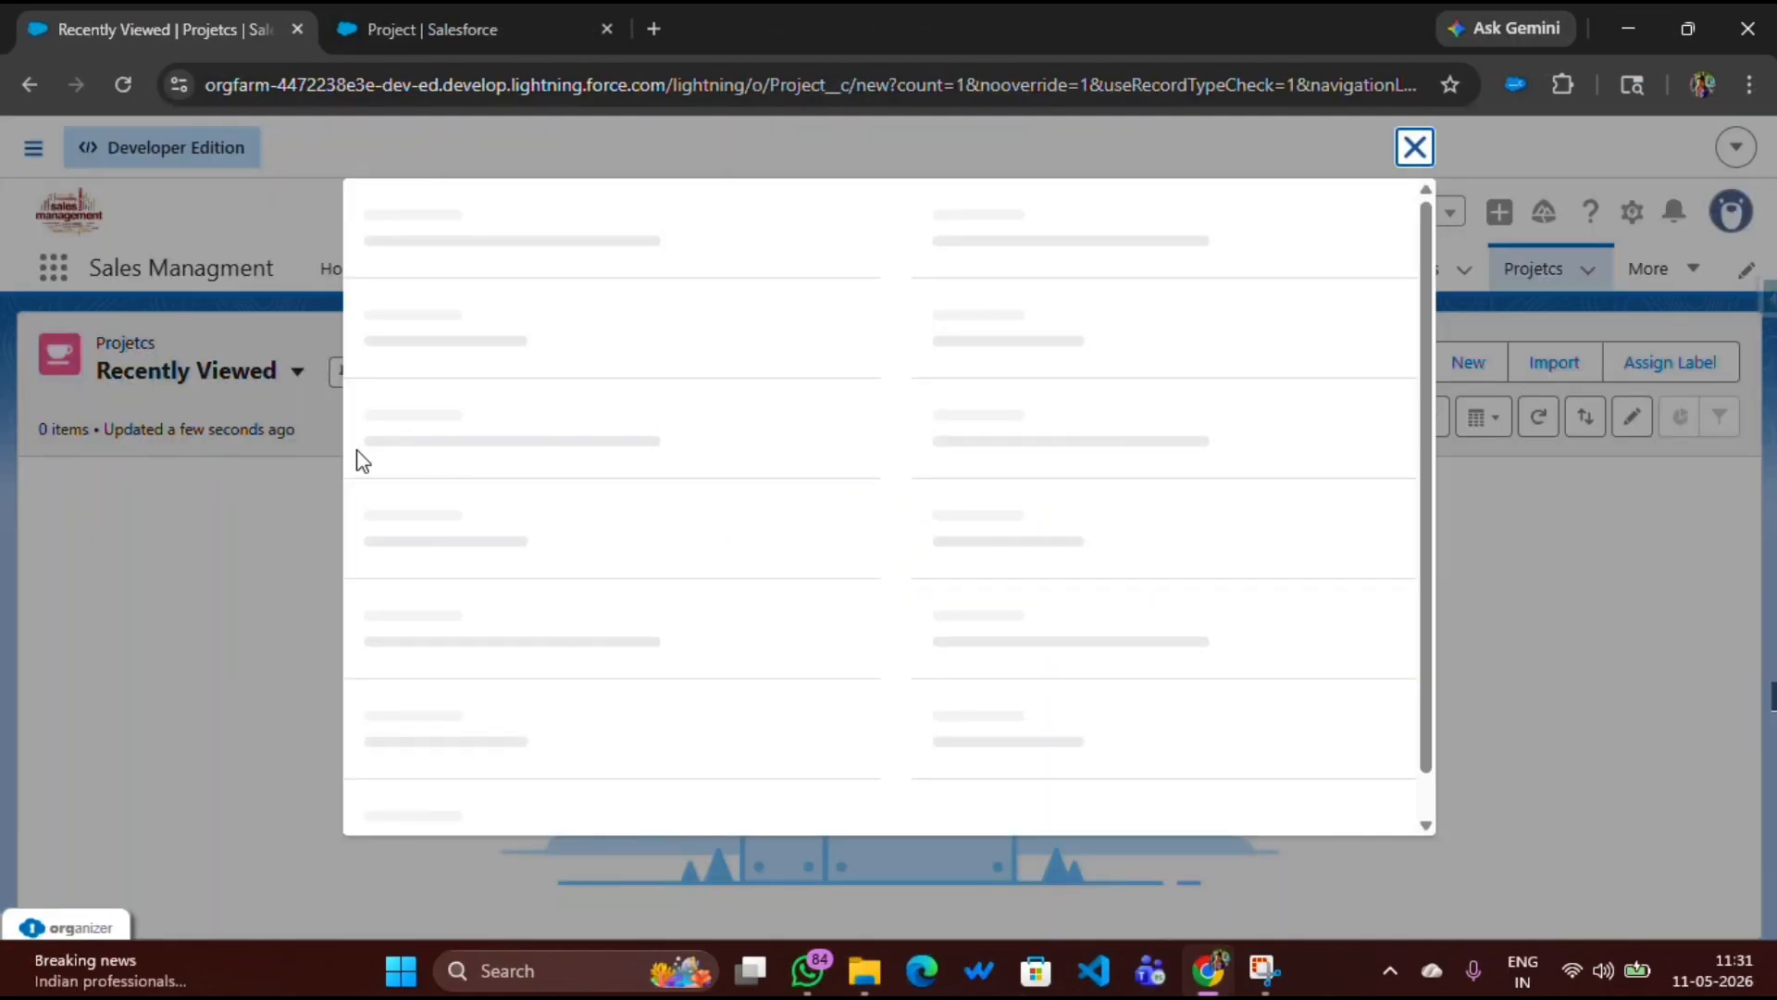
scroll(412, 445, down, 1)
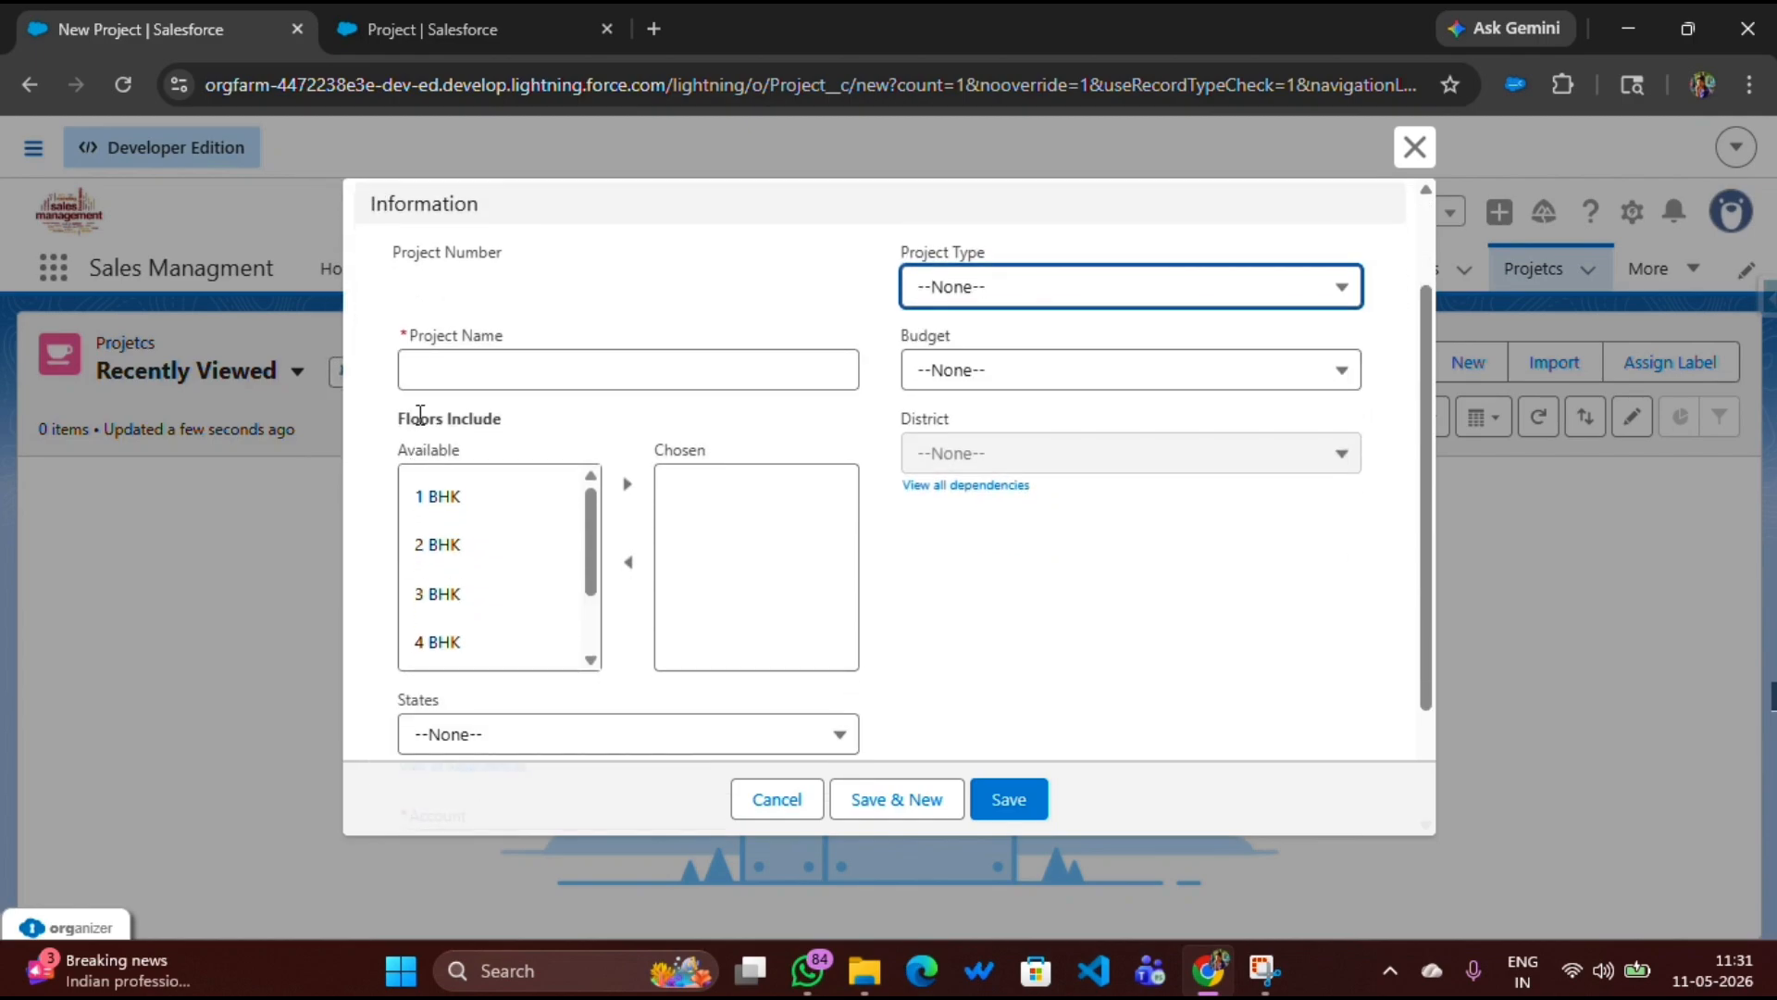
click(1031, 289)
click(996, 385)
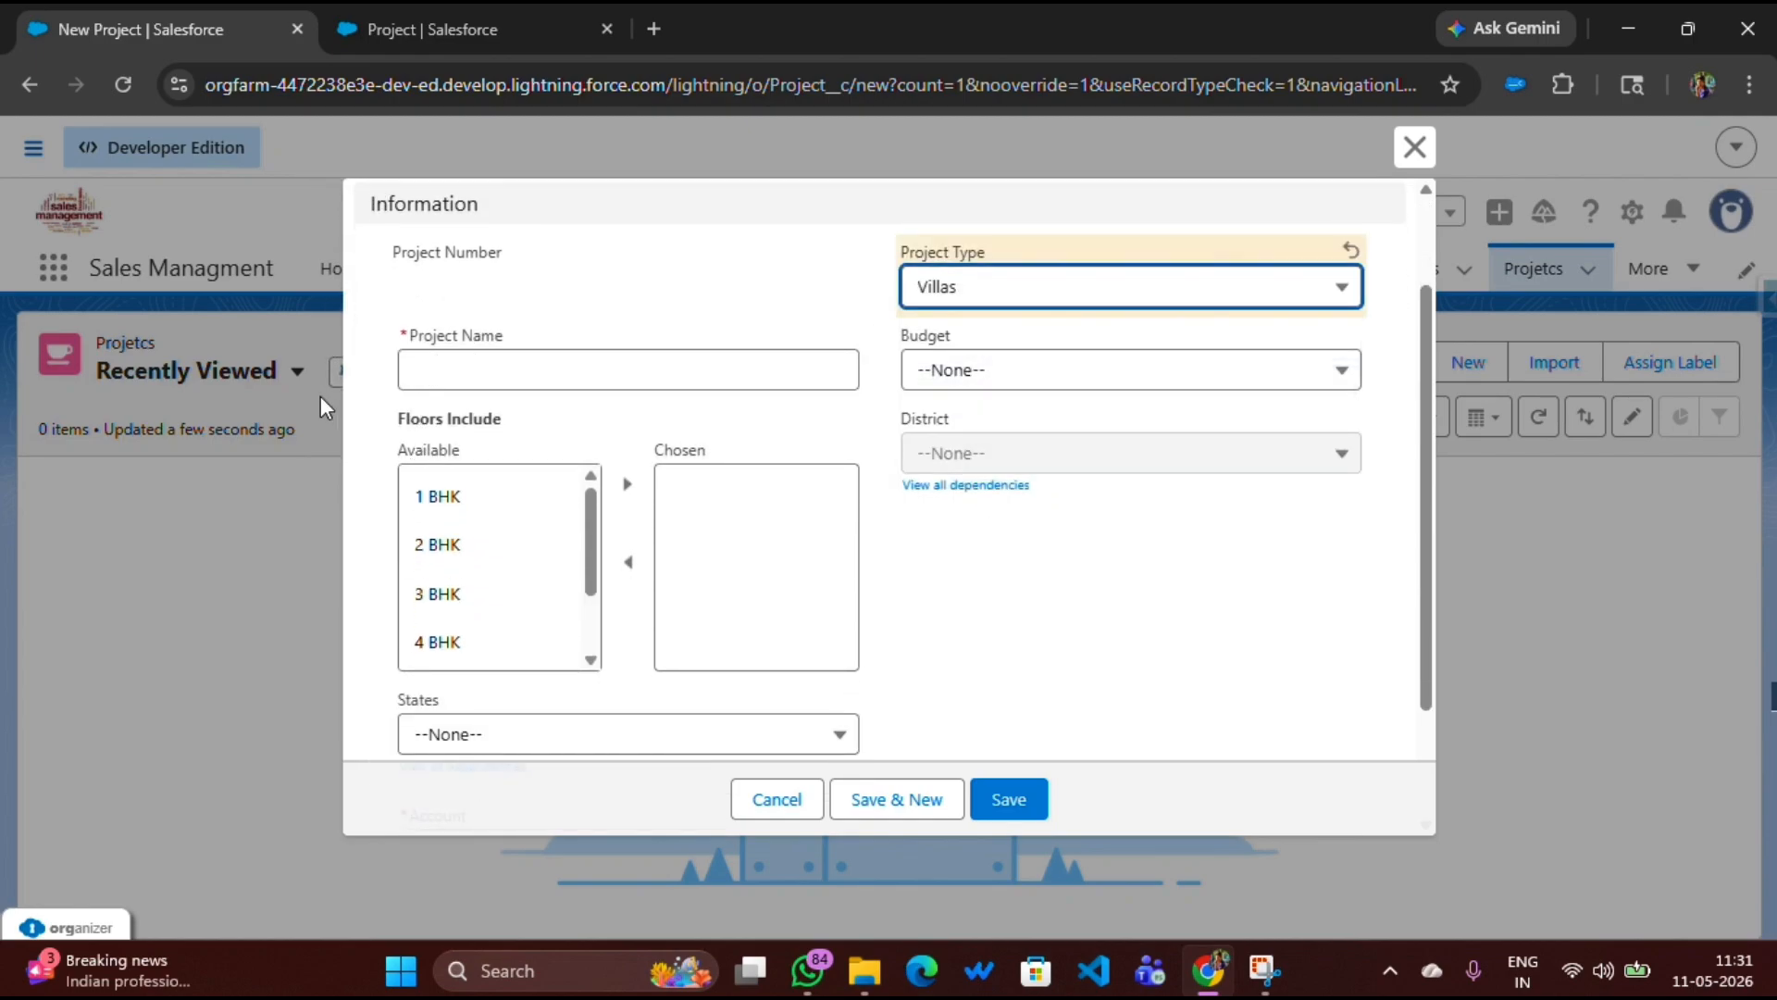
click(441, 381)
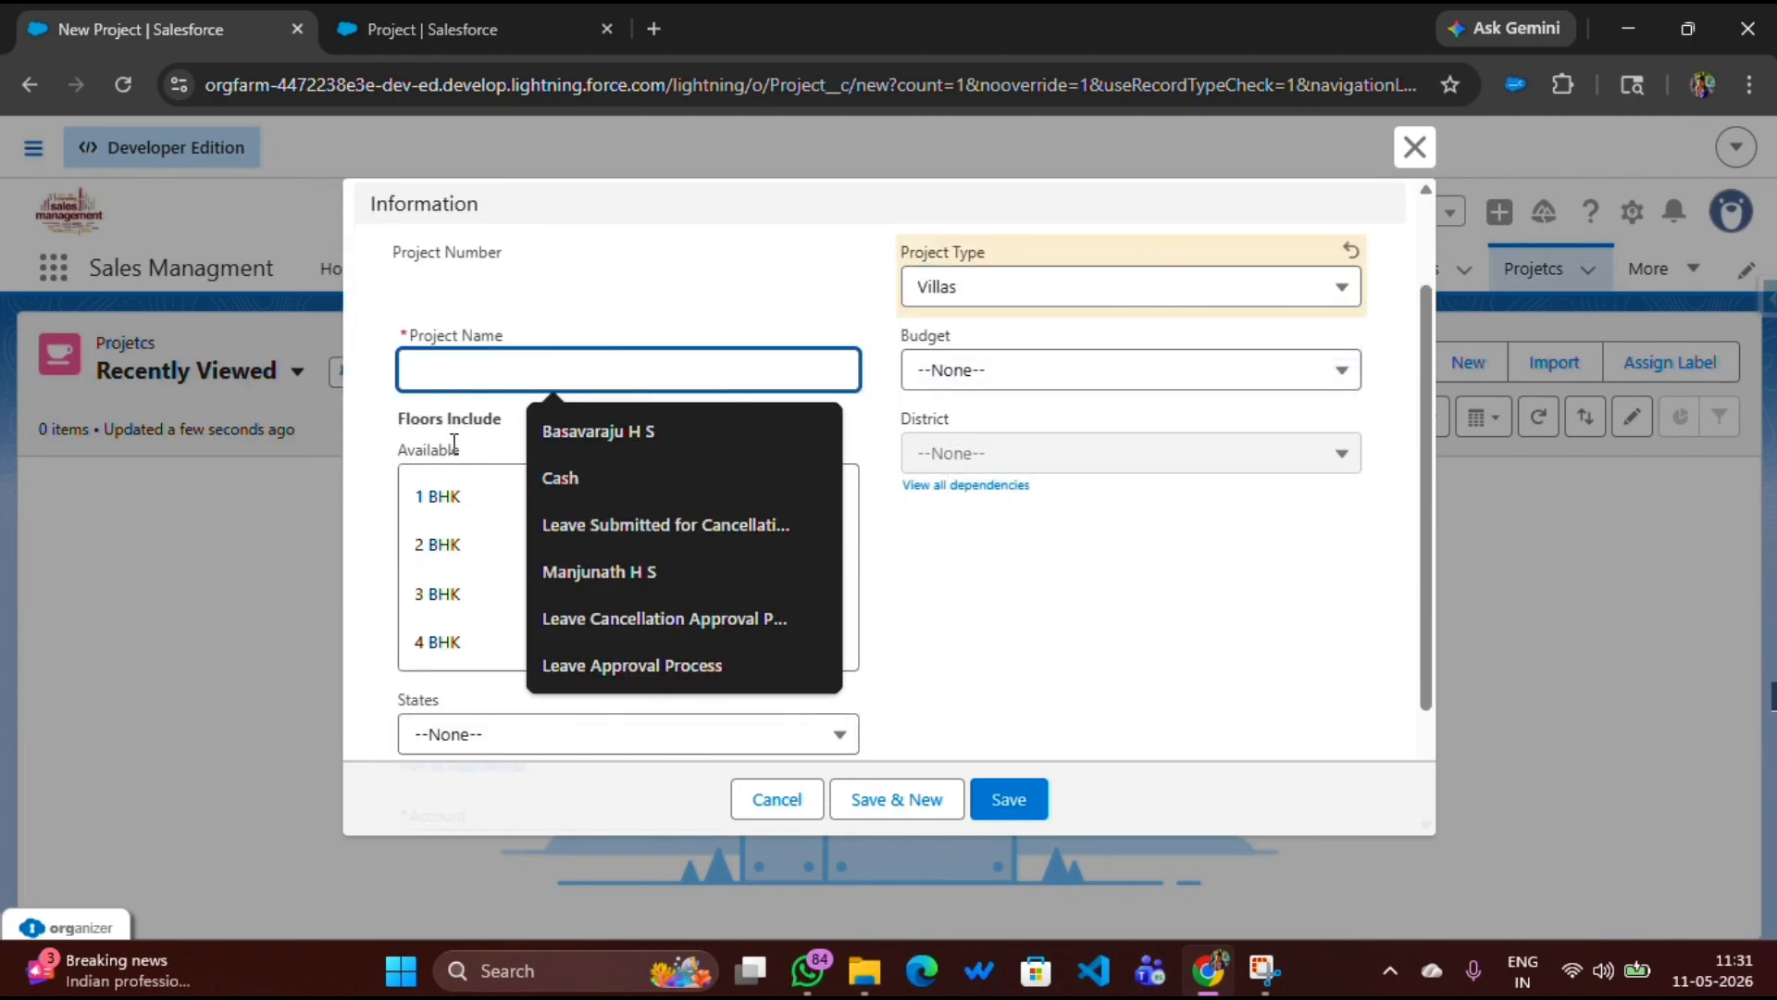
text(Home)
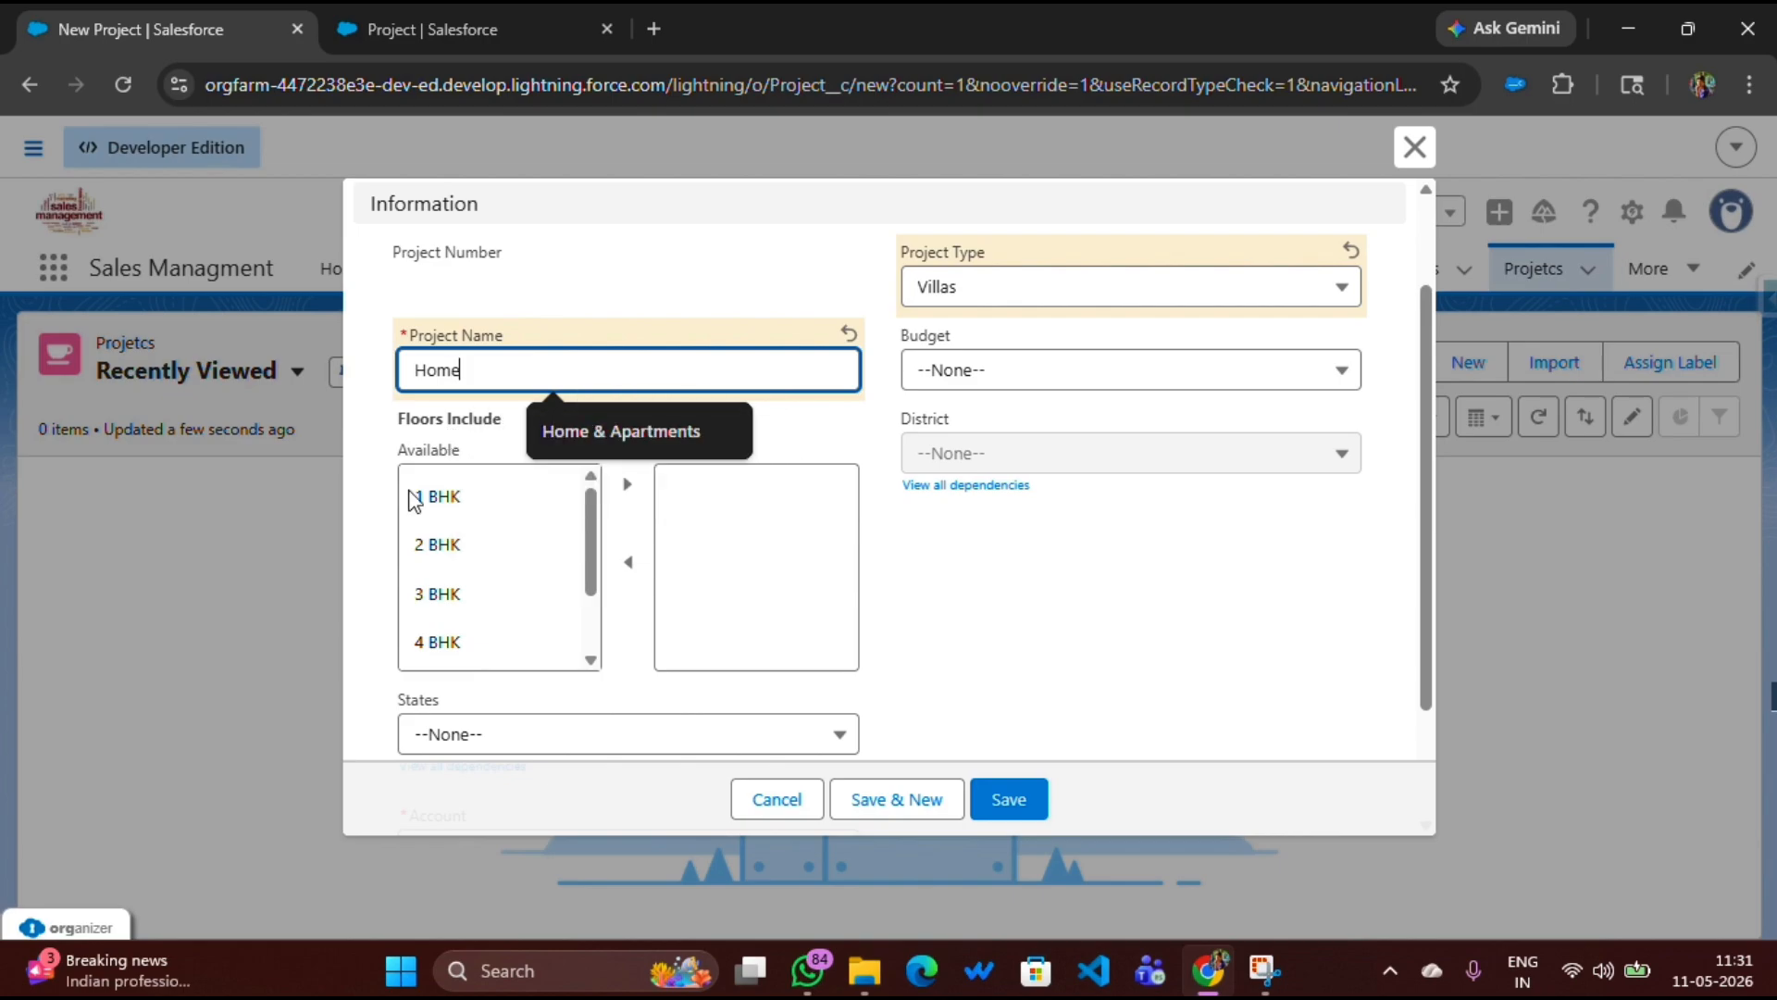
Move 2 BHK to the chosen floors and set the state to Karnataka
click(461, 546)
click(627, 483)
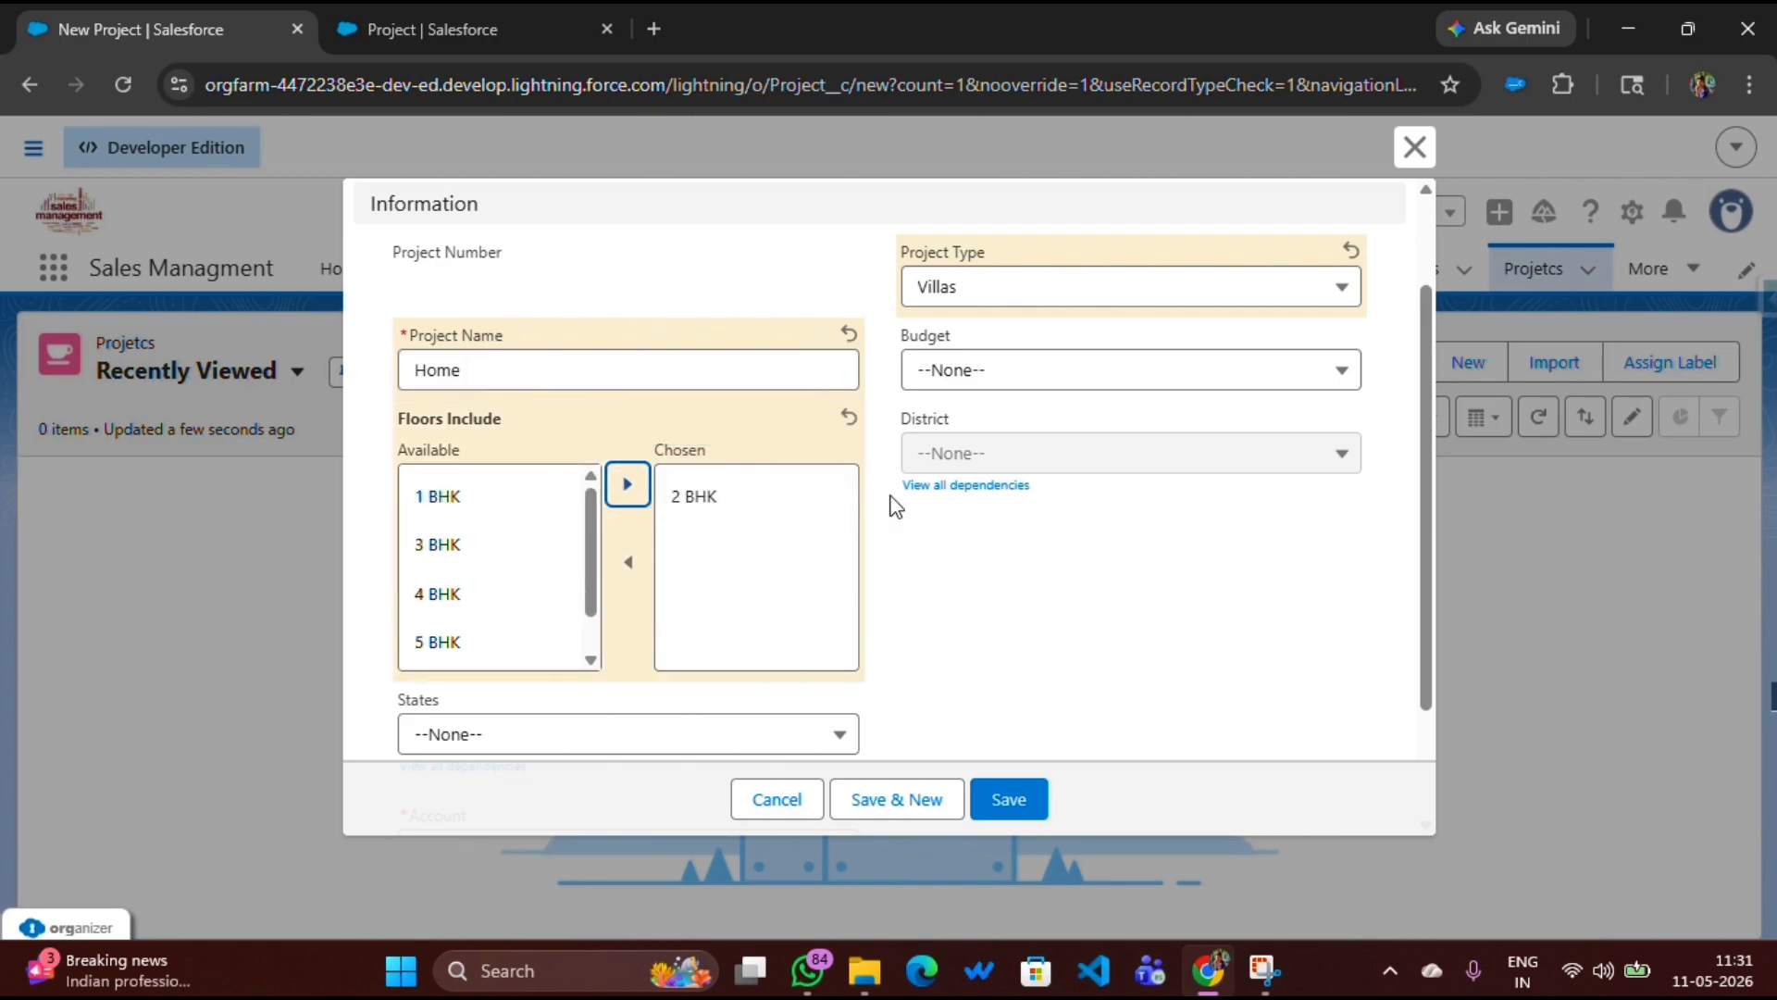
scroll(500, 692, down, 1)
scroll(500, 692, down, 1)
click(492, 580)
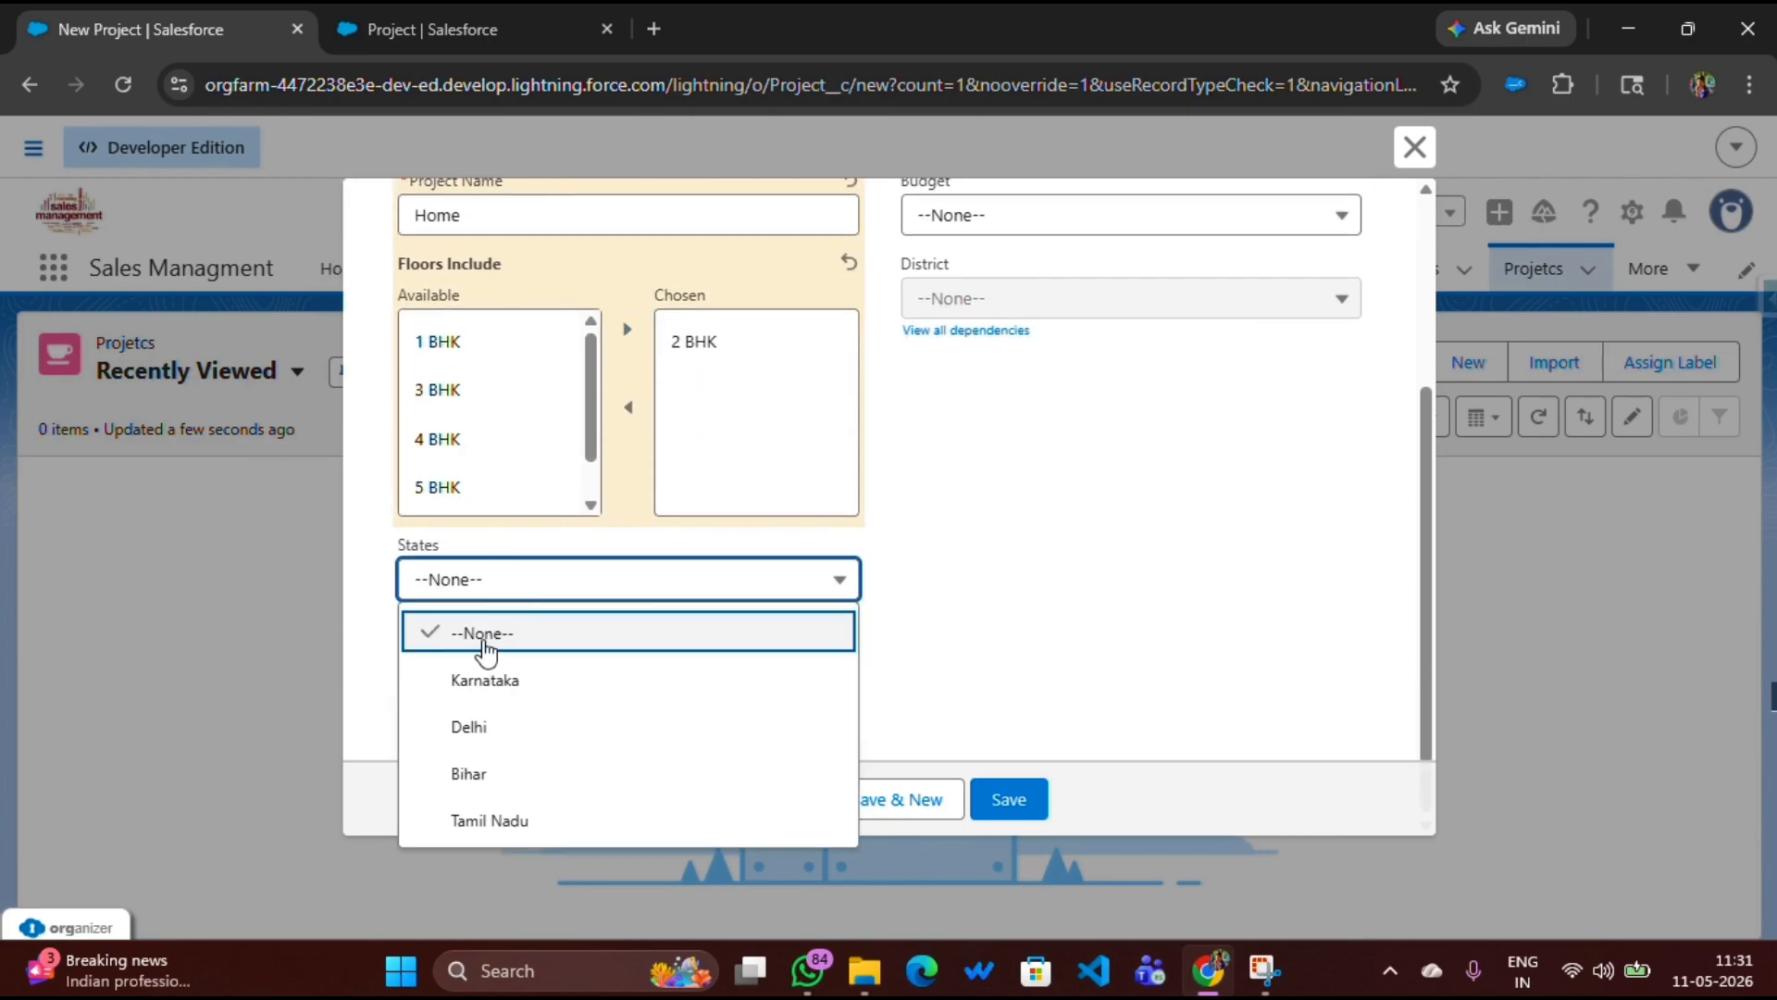
click(491, 682)
Set the project's district to Bagalkote
click(993, 305)
click(1004, 405)
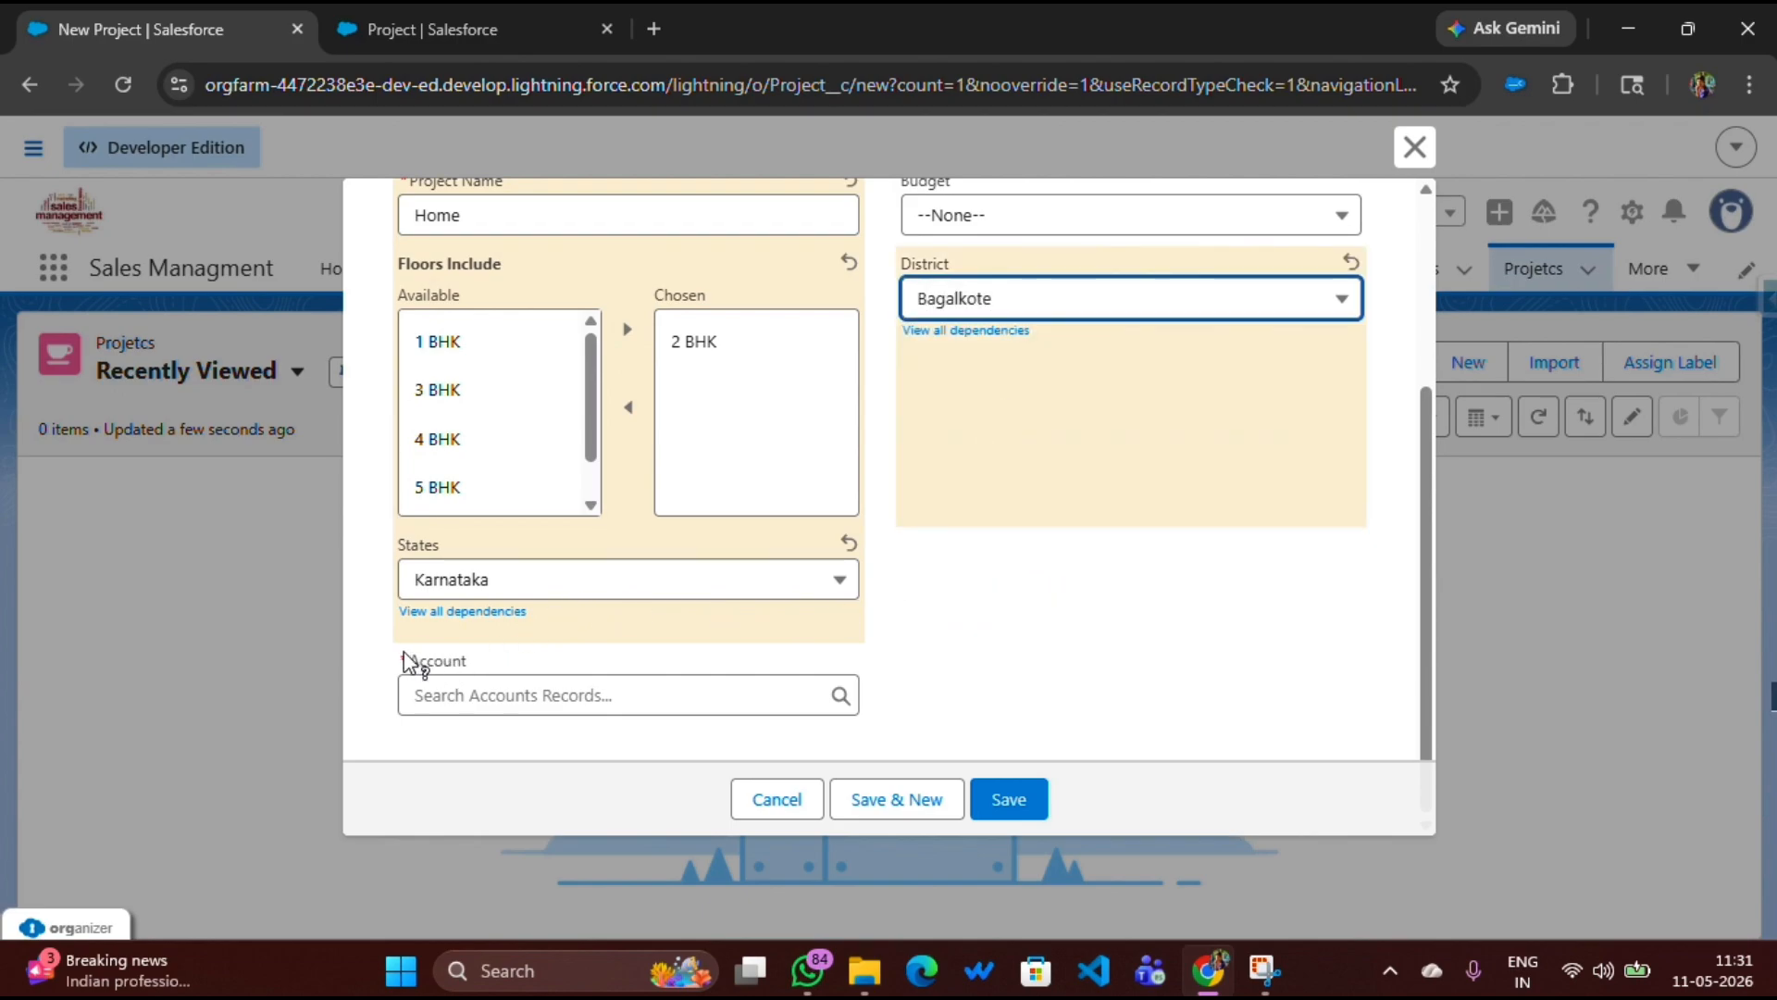
drag(404, 661, 468, 661)
click(513, 659)
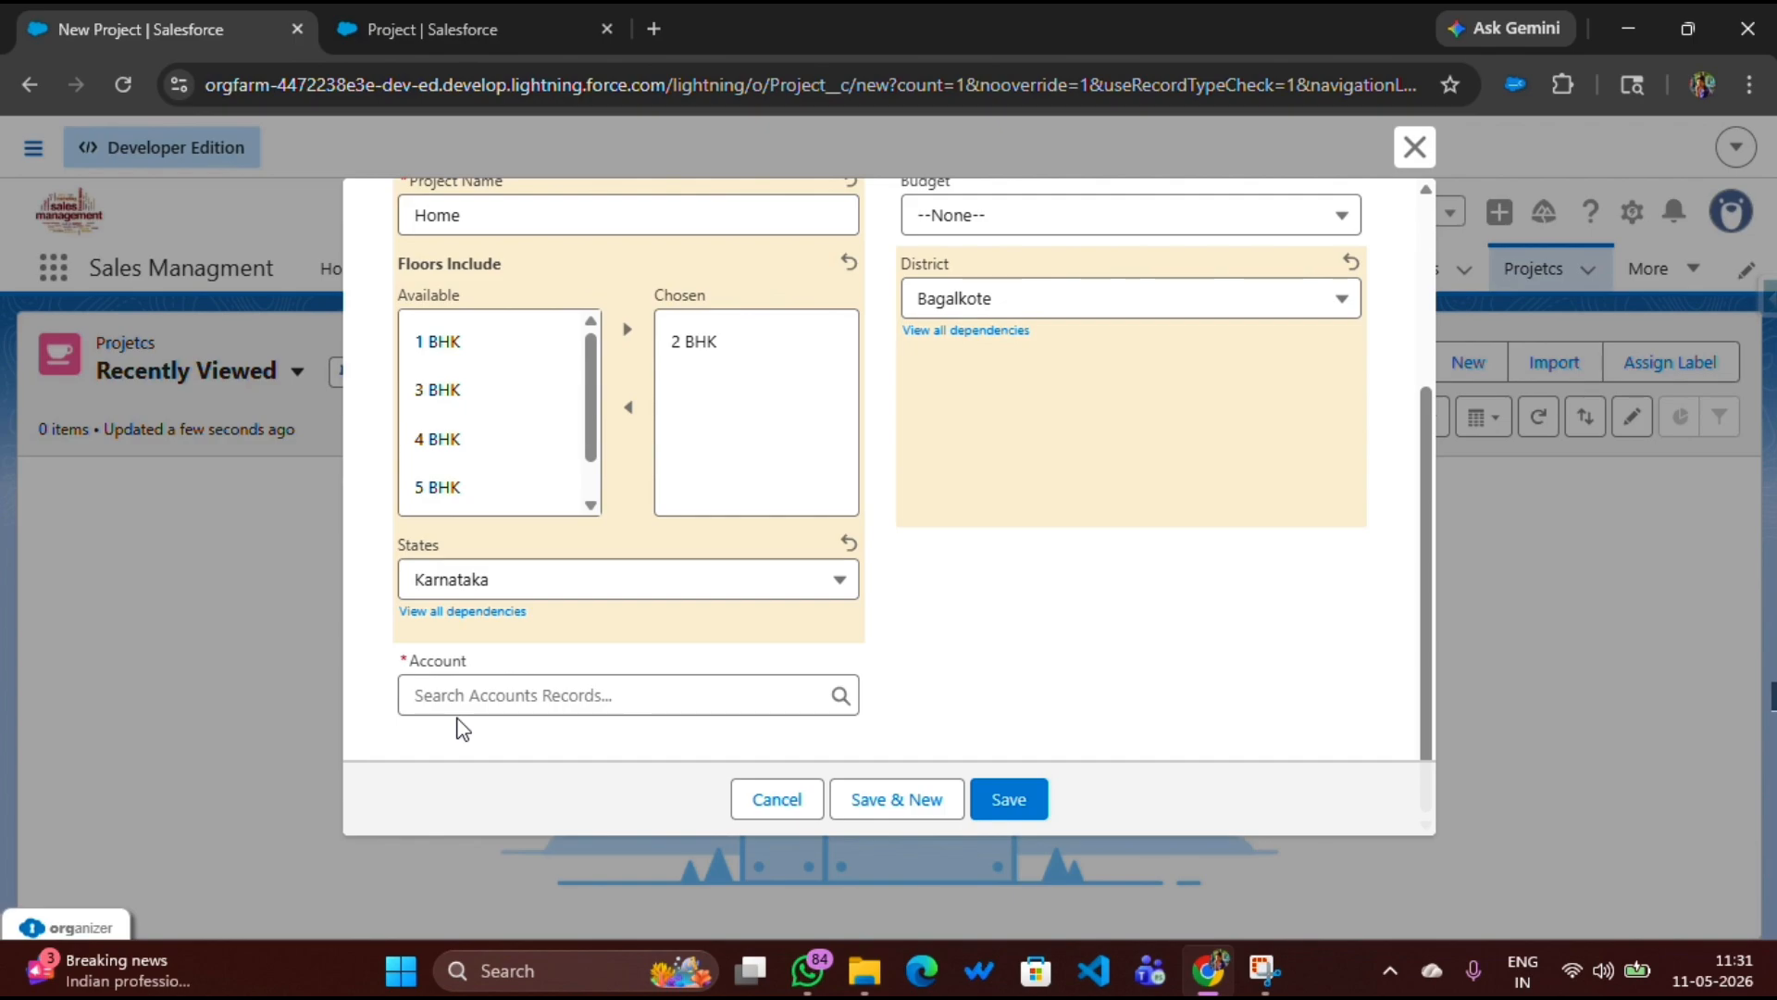
Link the new project to the Metropolitan Health Services account and save the record
click(999, 798)
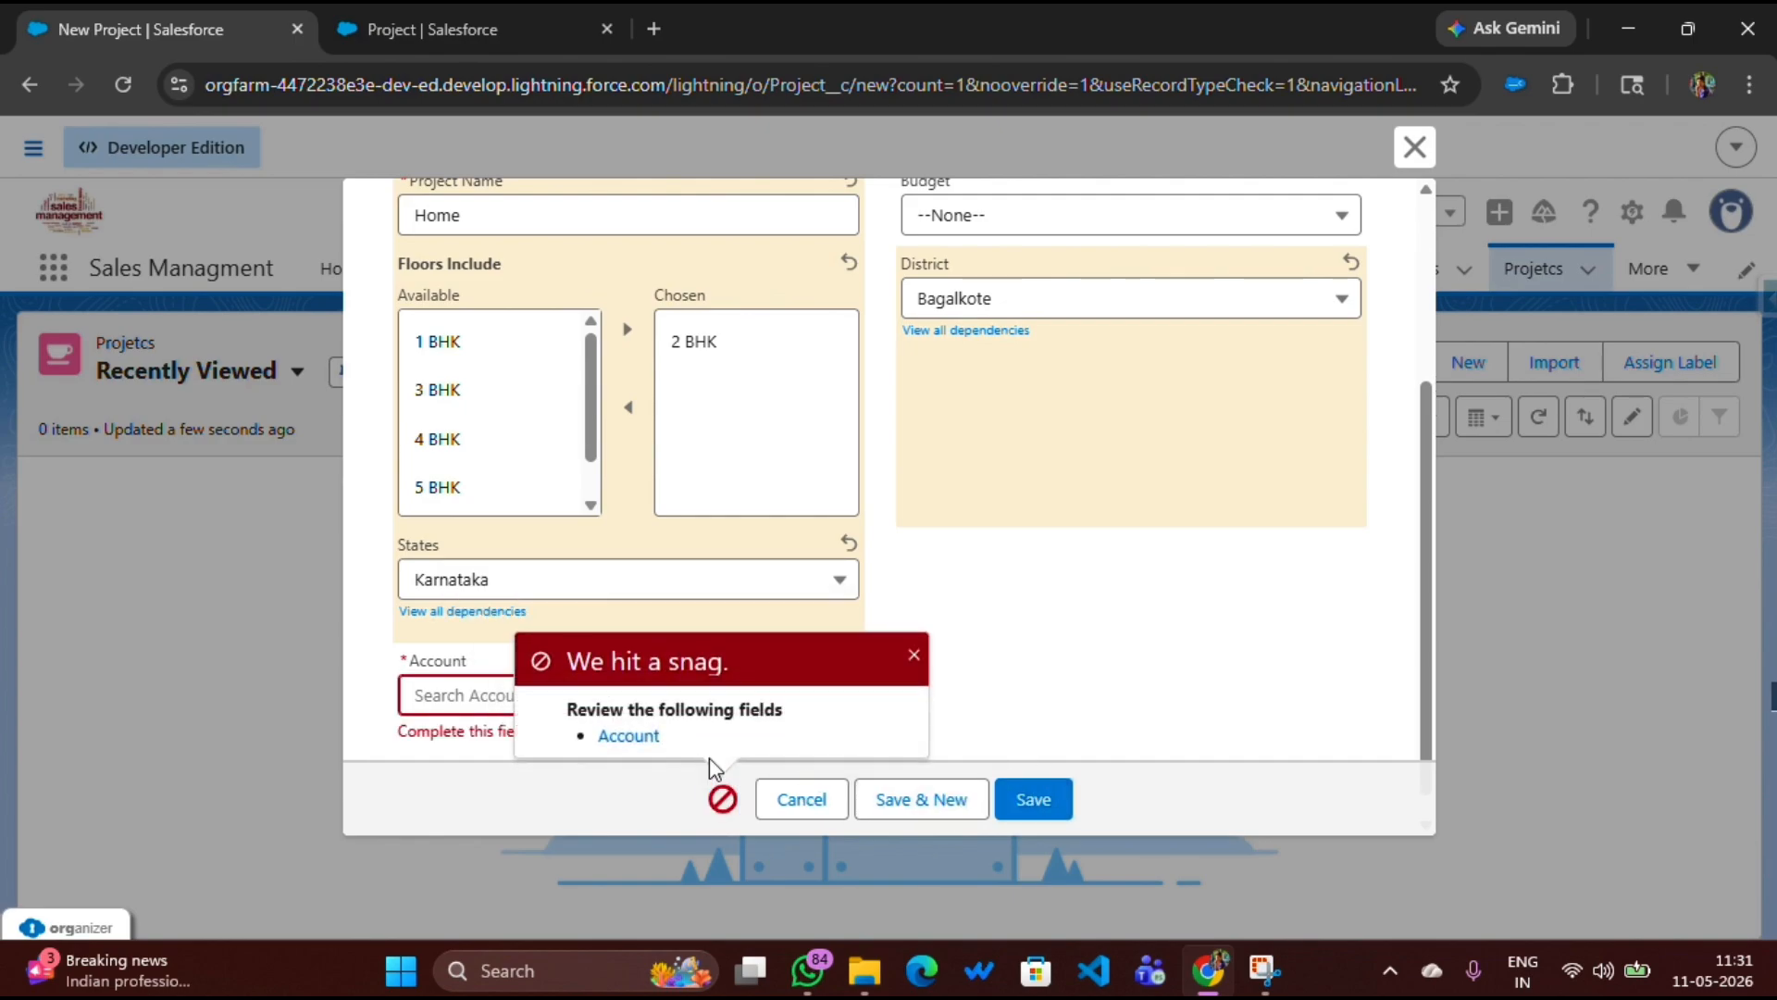
click(454, 696)
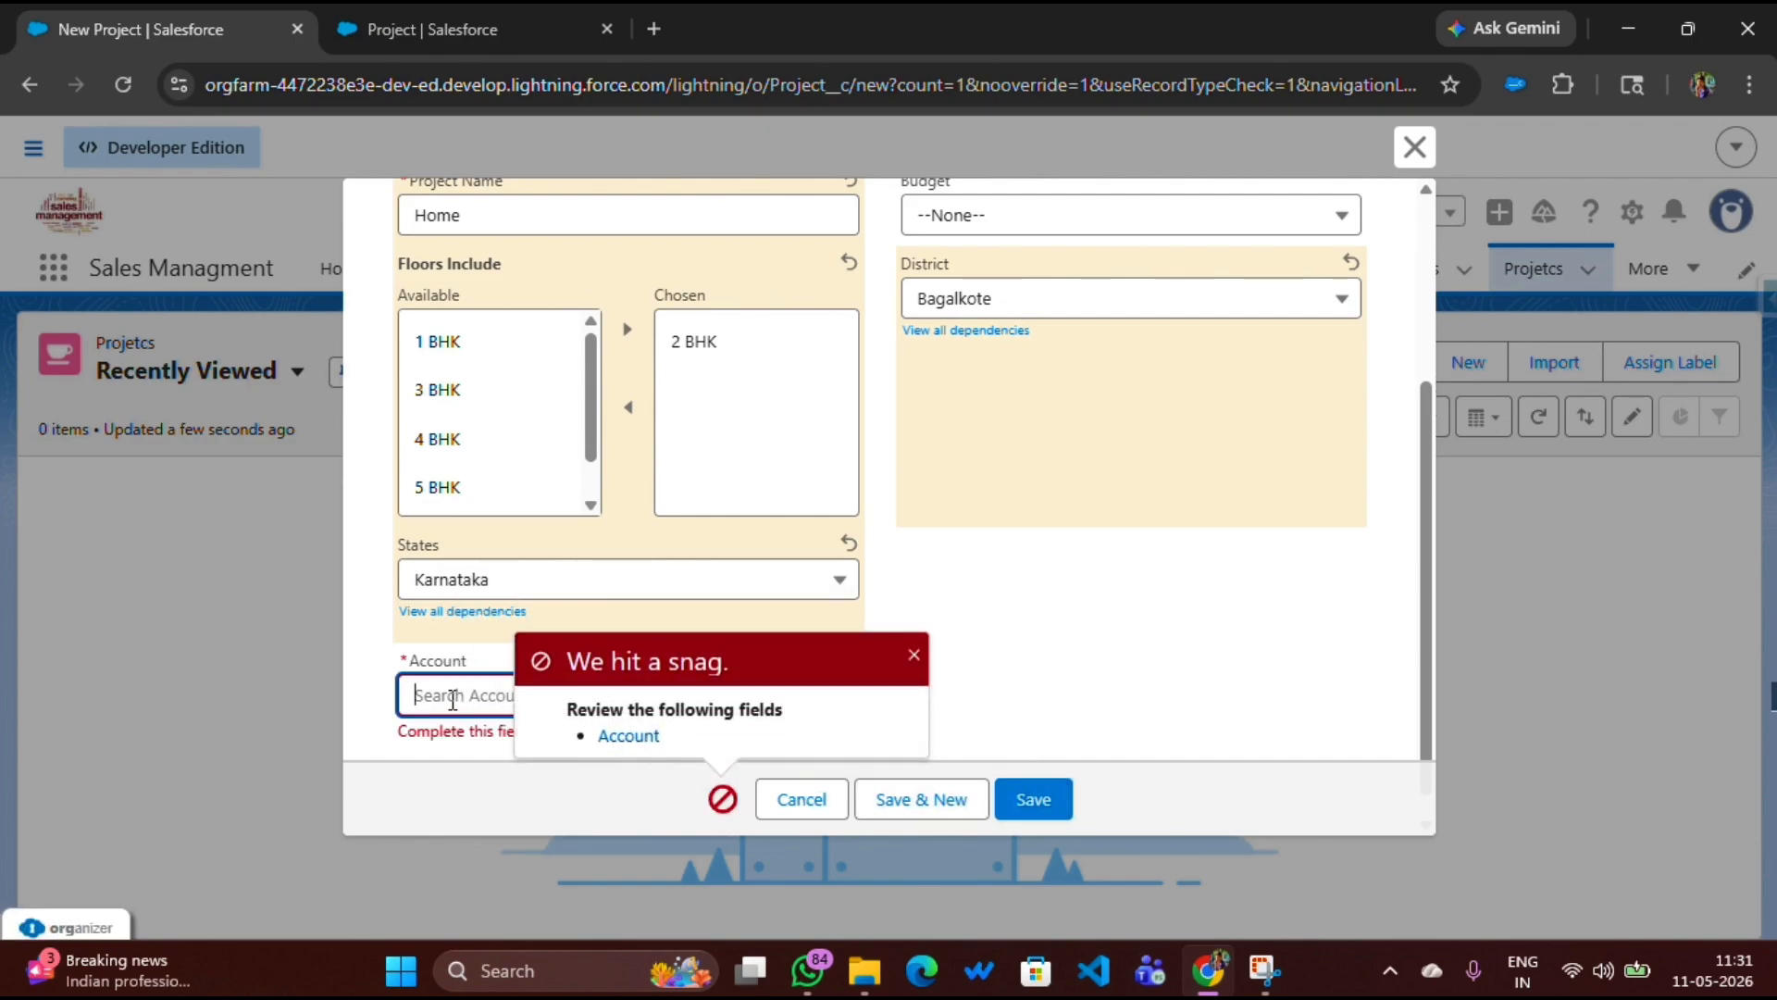
click(913, 655)
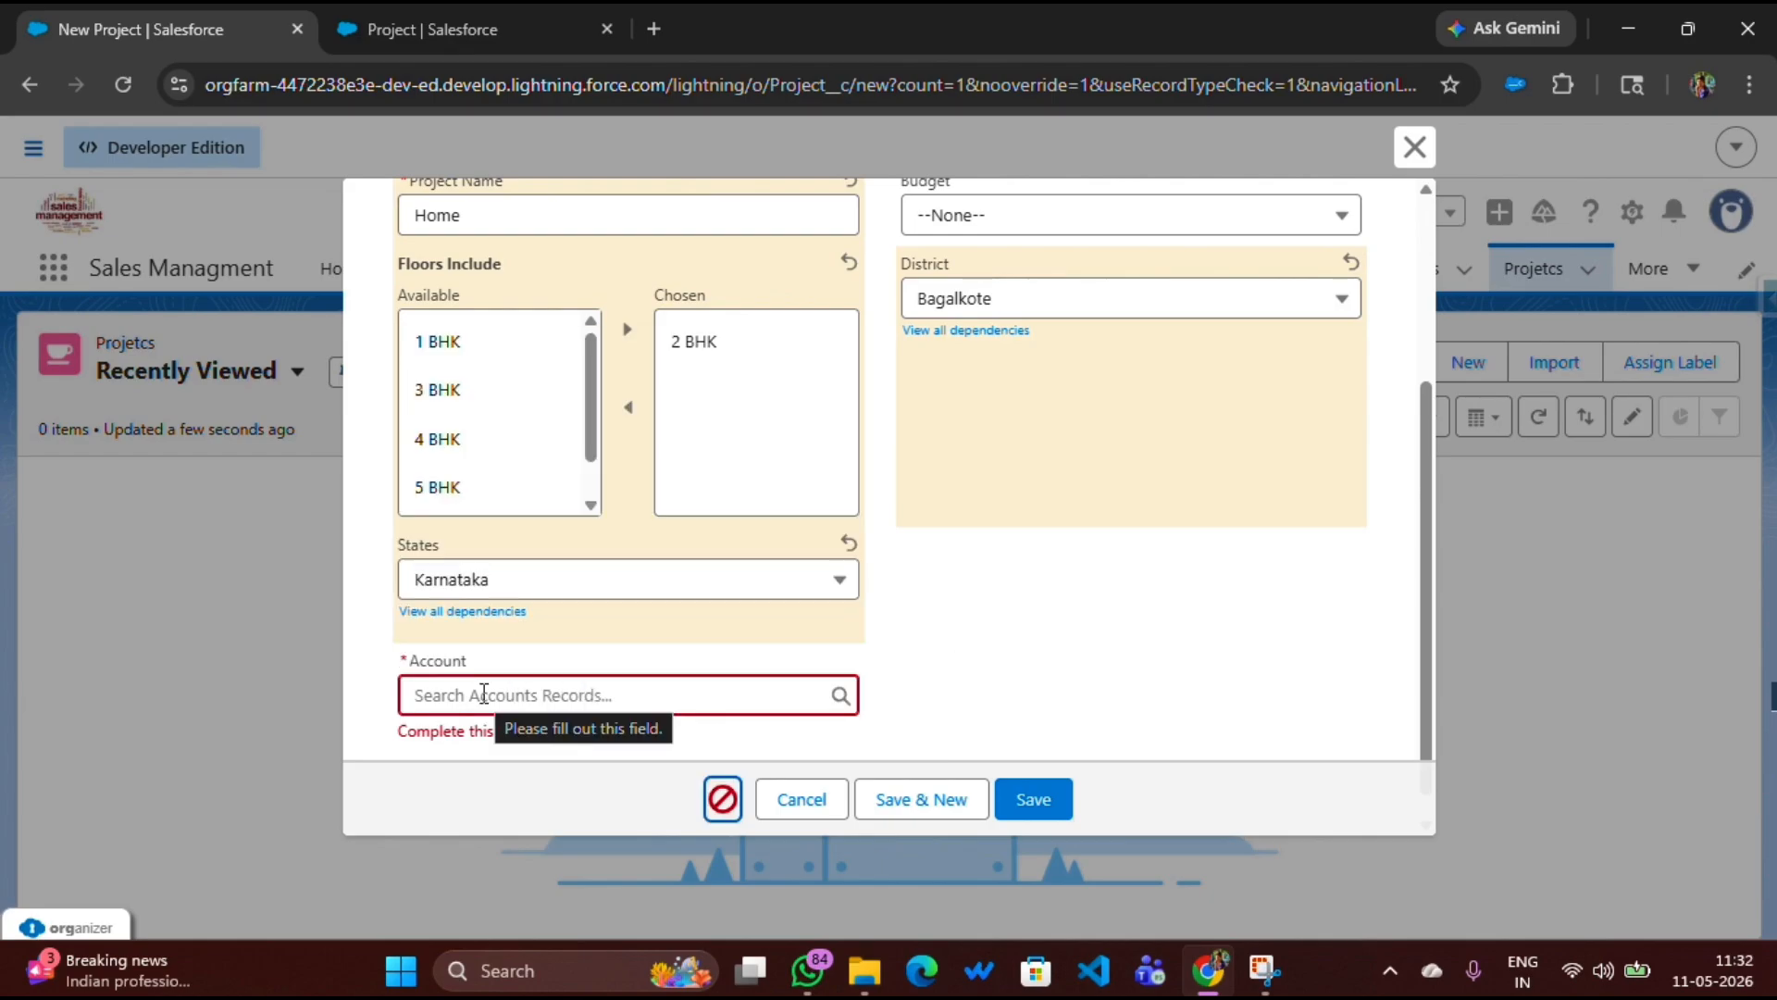
click(483, 694)
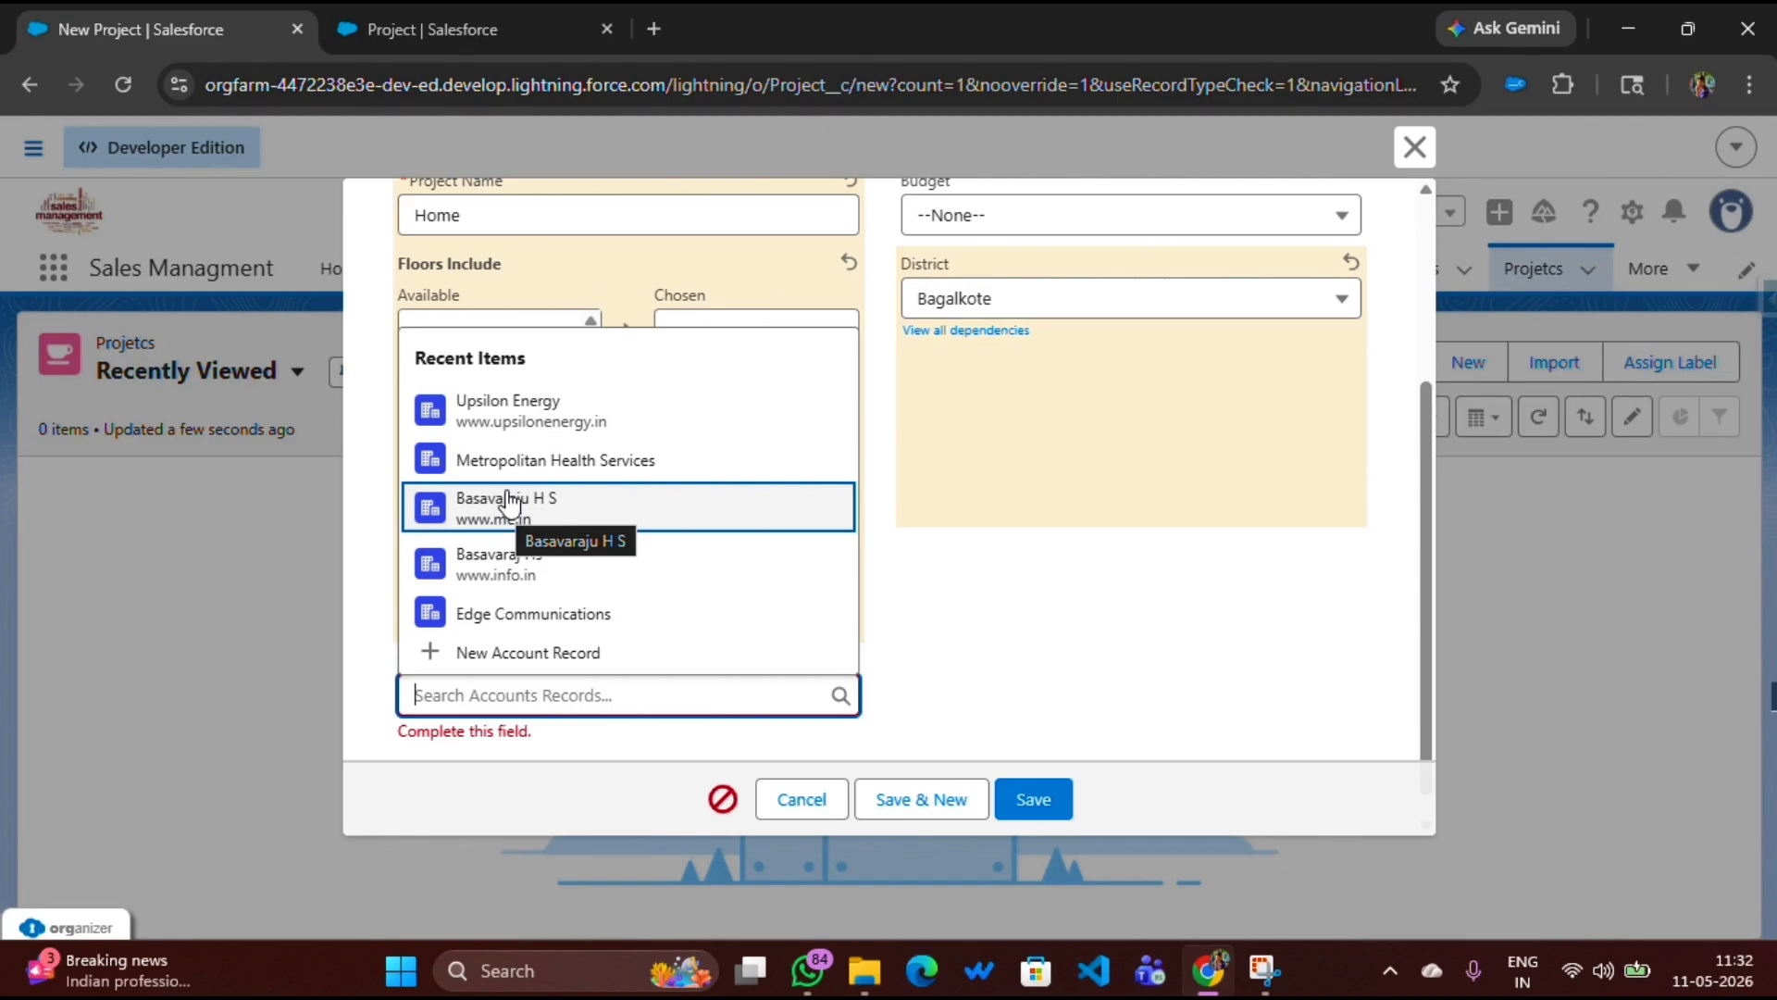
click(500, 461)
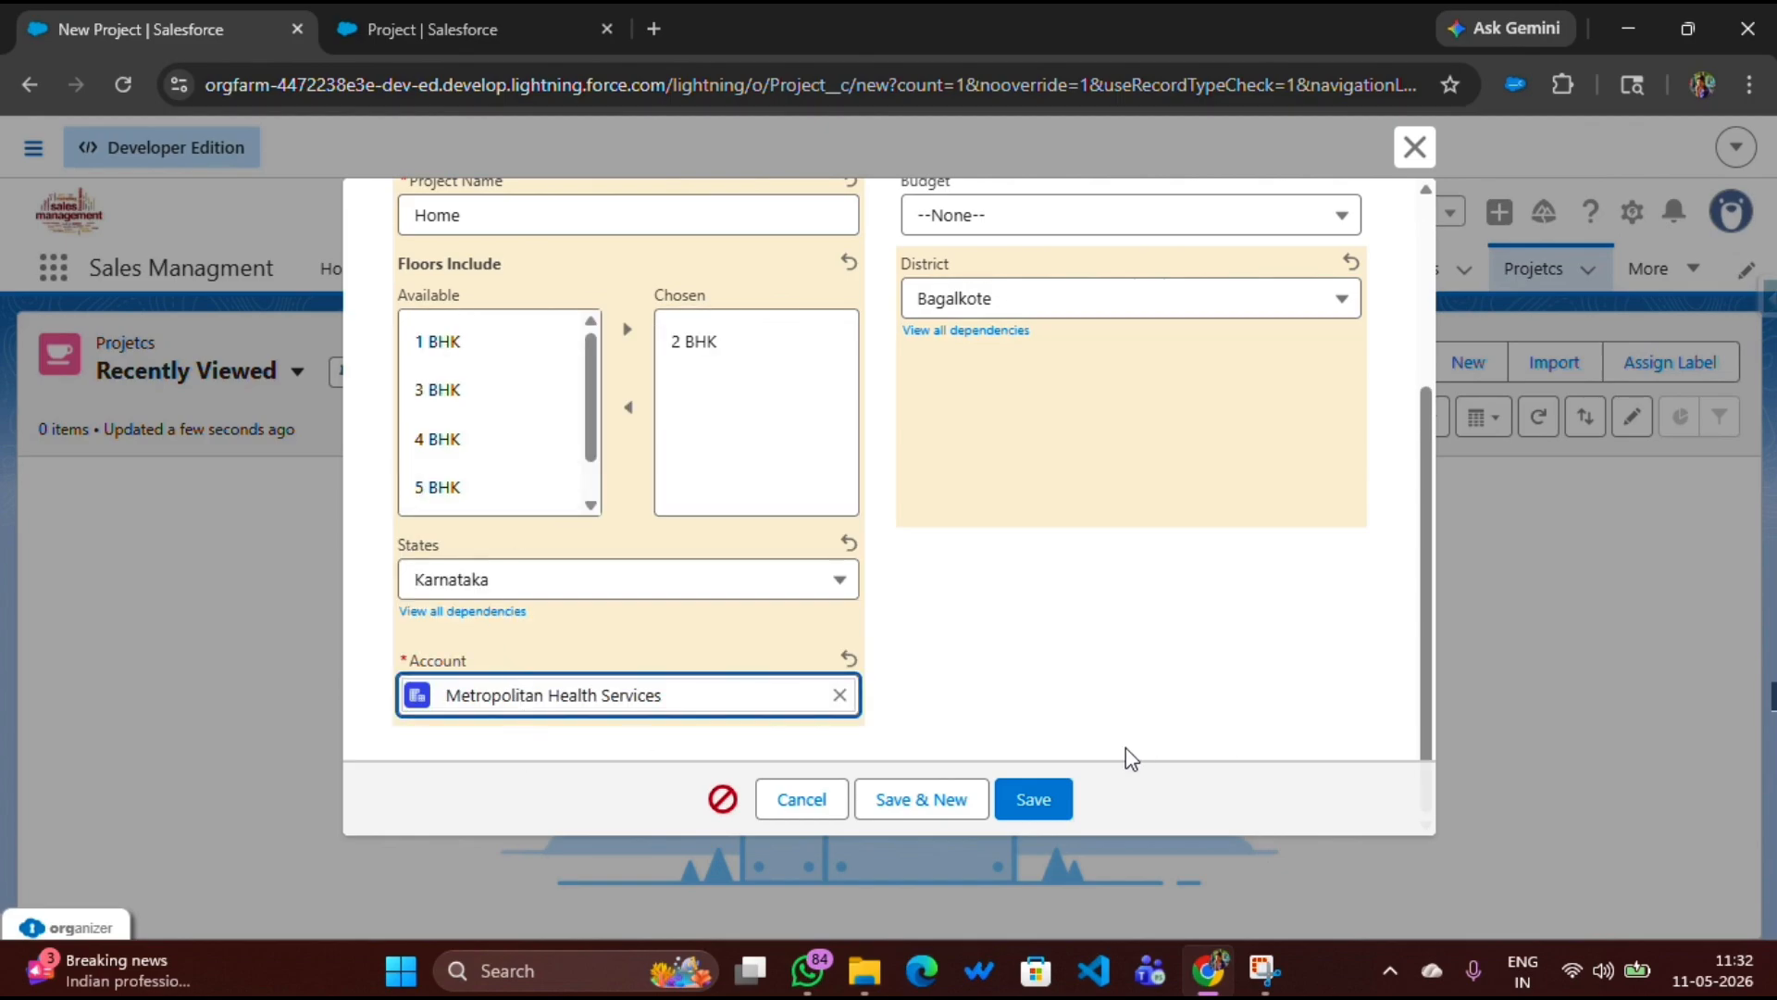
click(1039, 798)
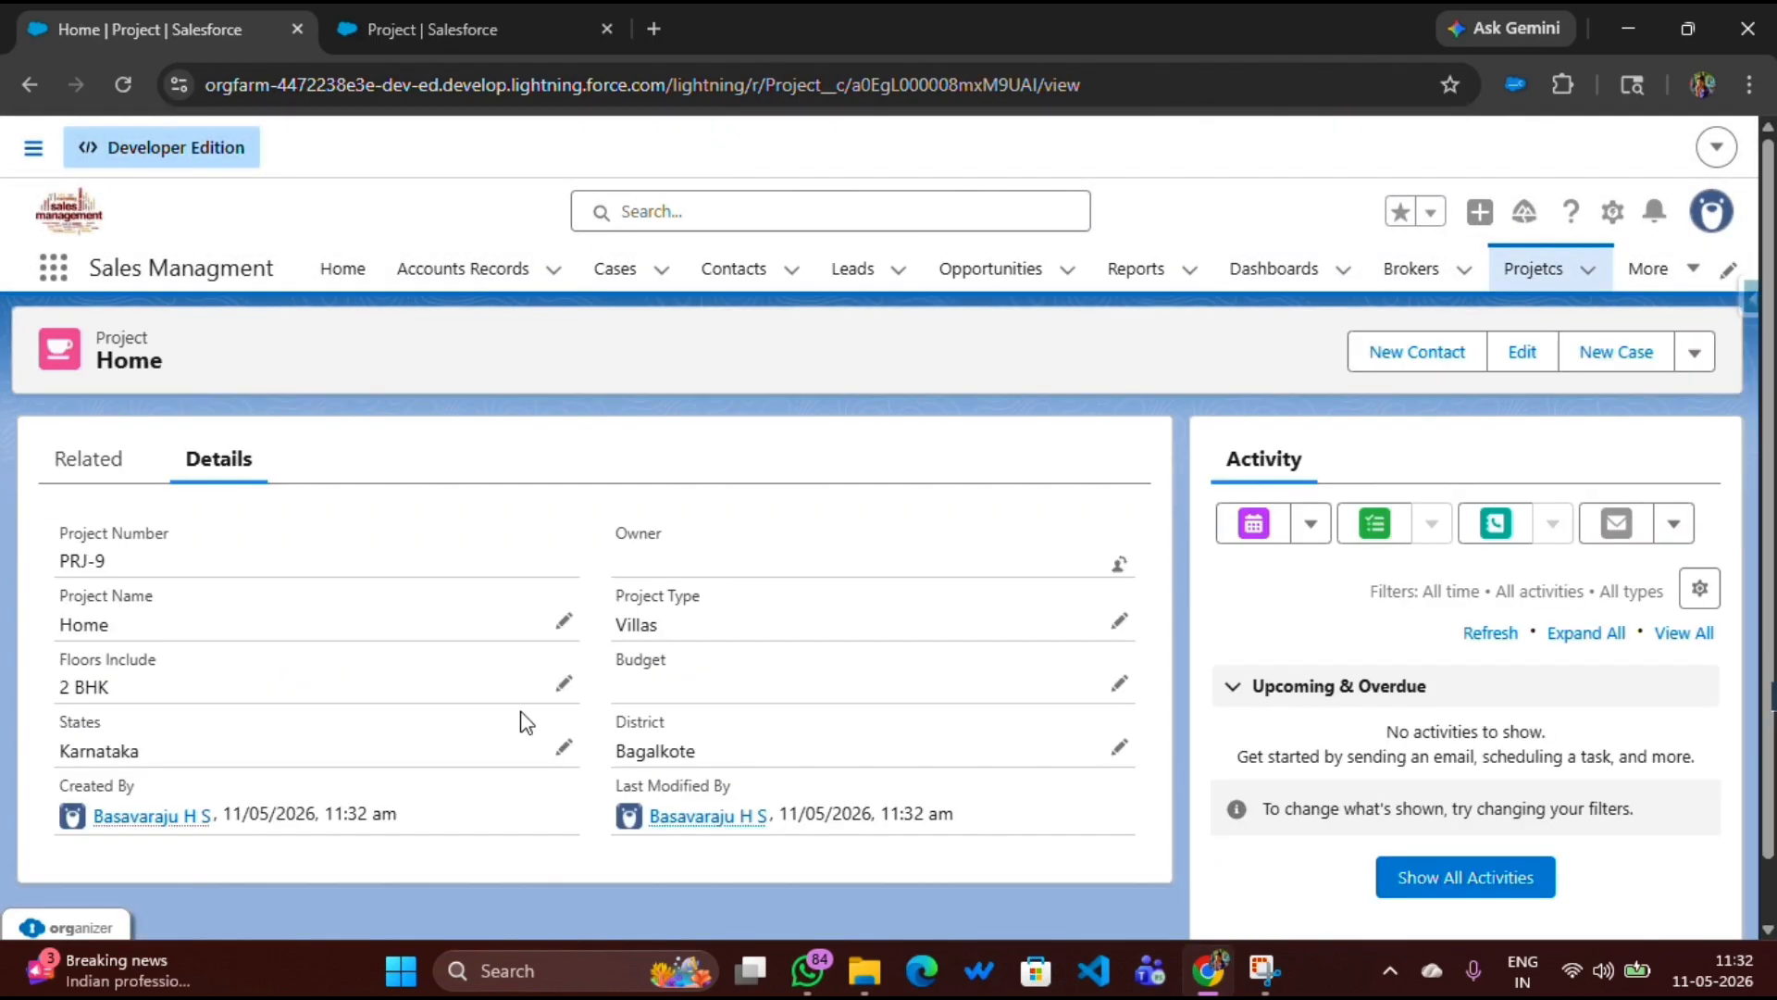
Compare the Accounts Records list with the Projetcs list of recently viewed records
click(440, 280)
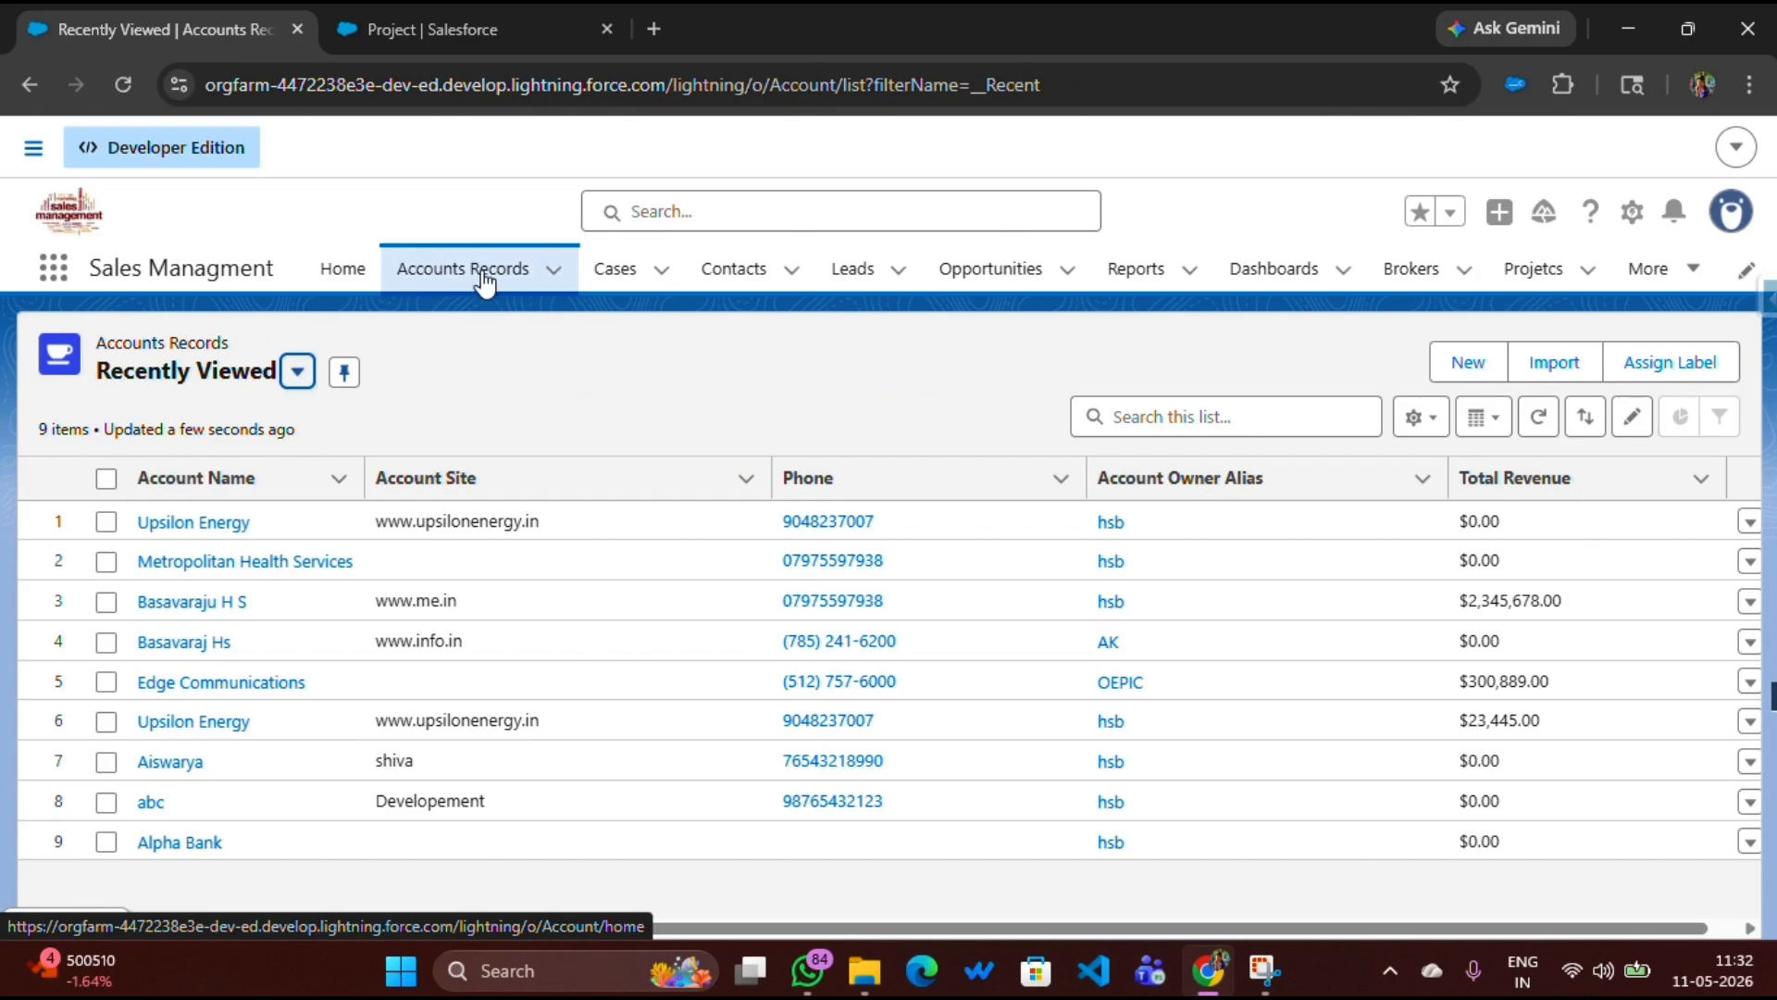
click(1523, 268)
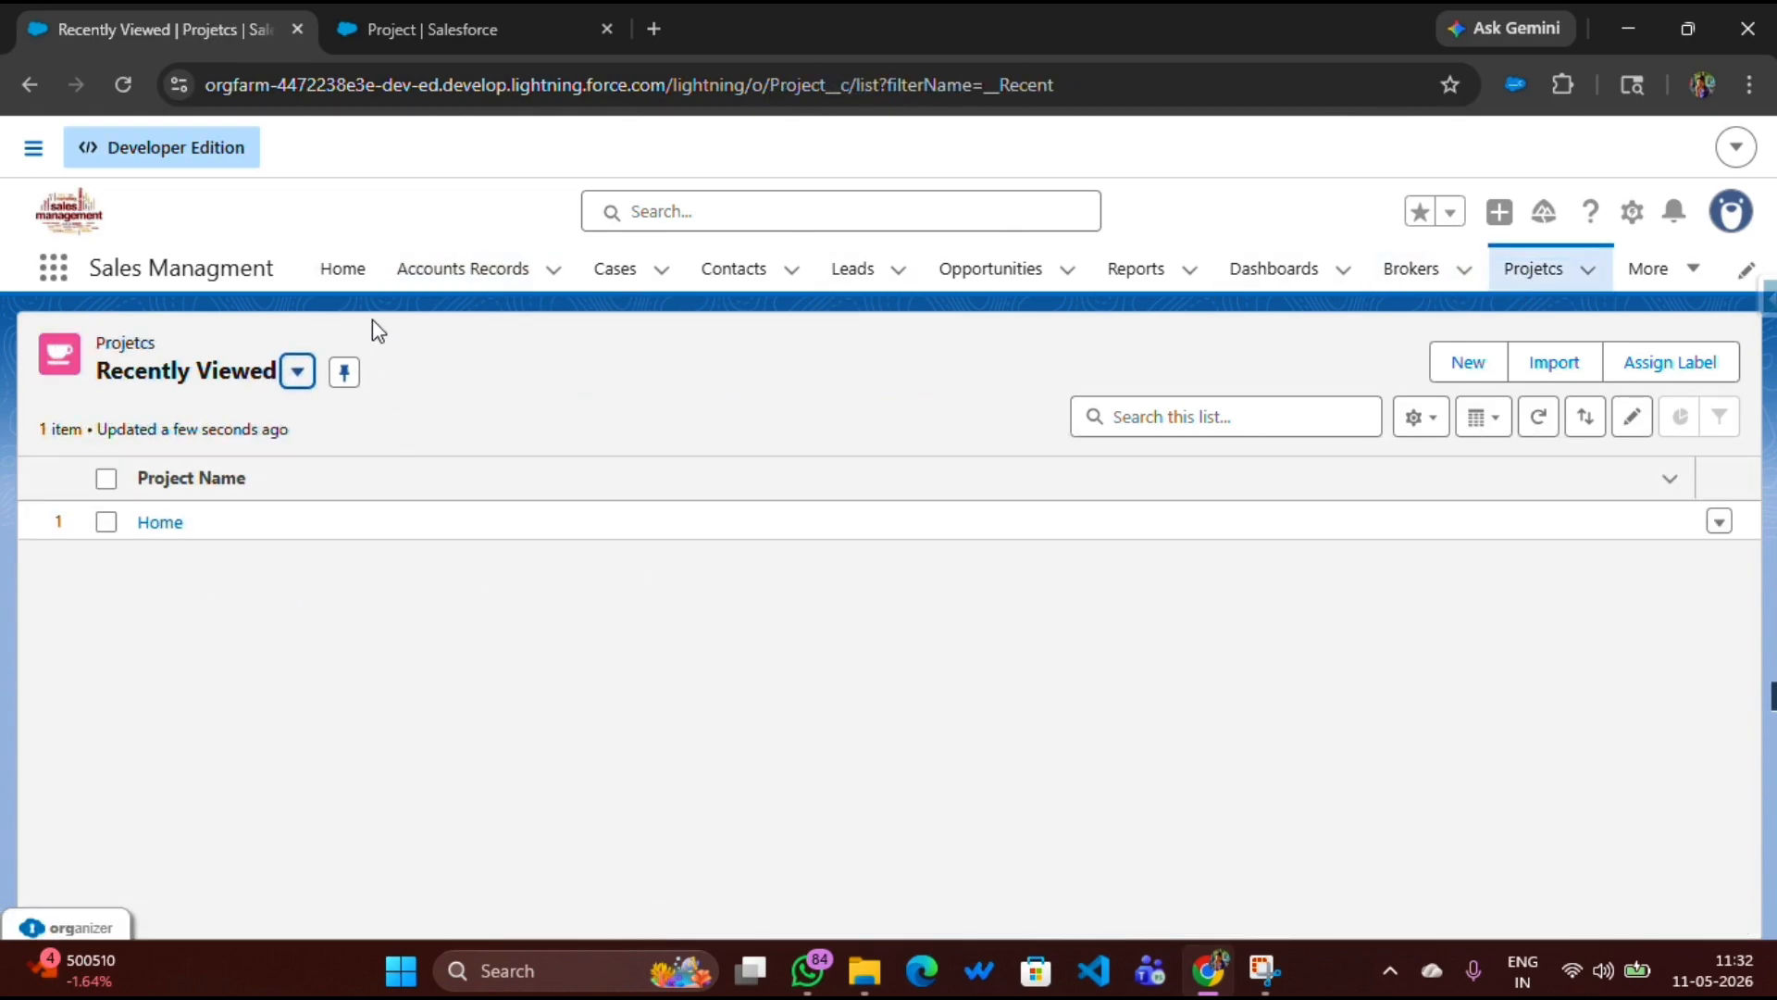
click(444, 284)
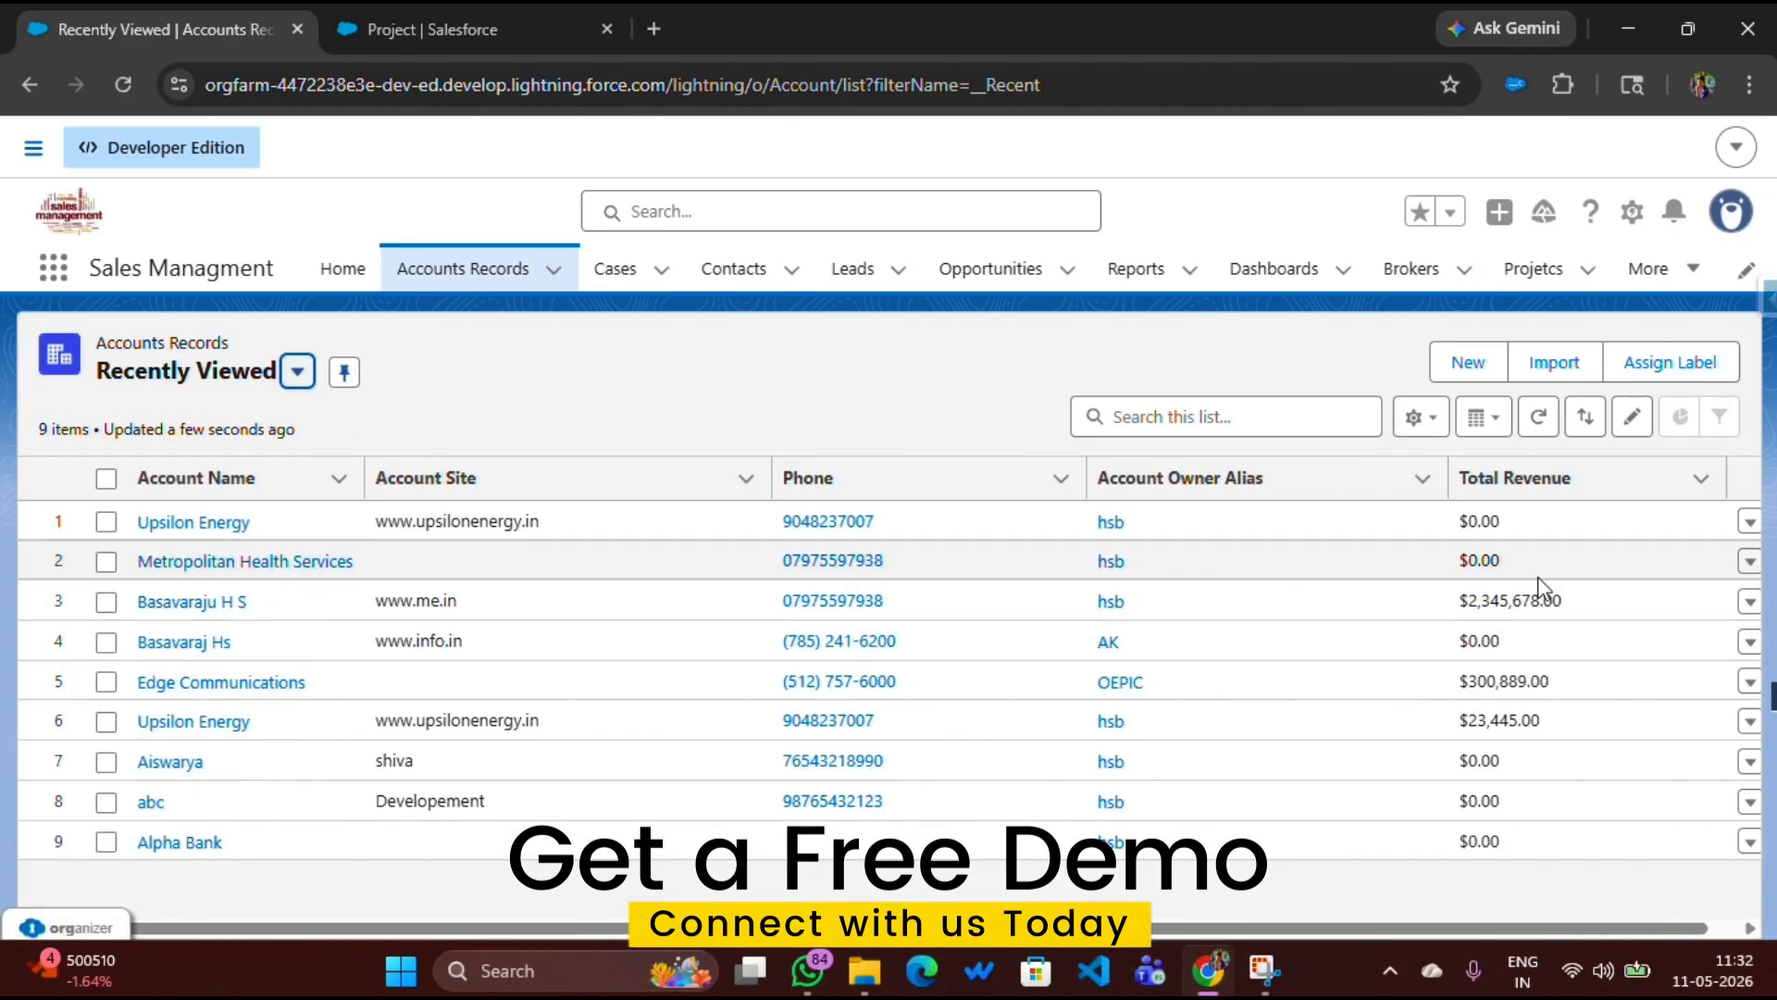
Delete the Metropolitan Health Services account record and reopen the Projetcs list to check its linked projects
click(1746, 561)
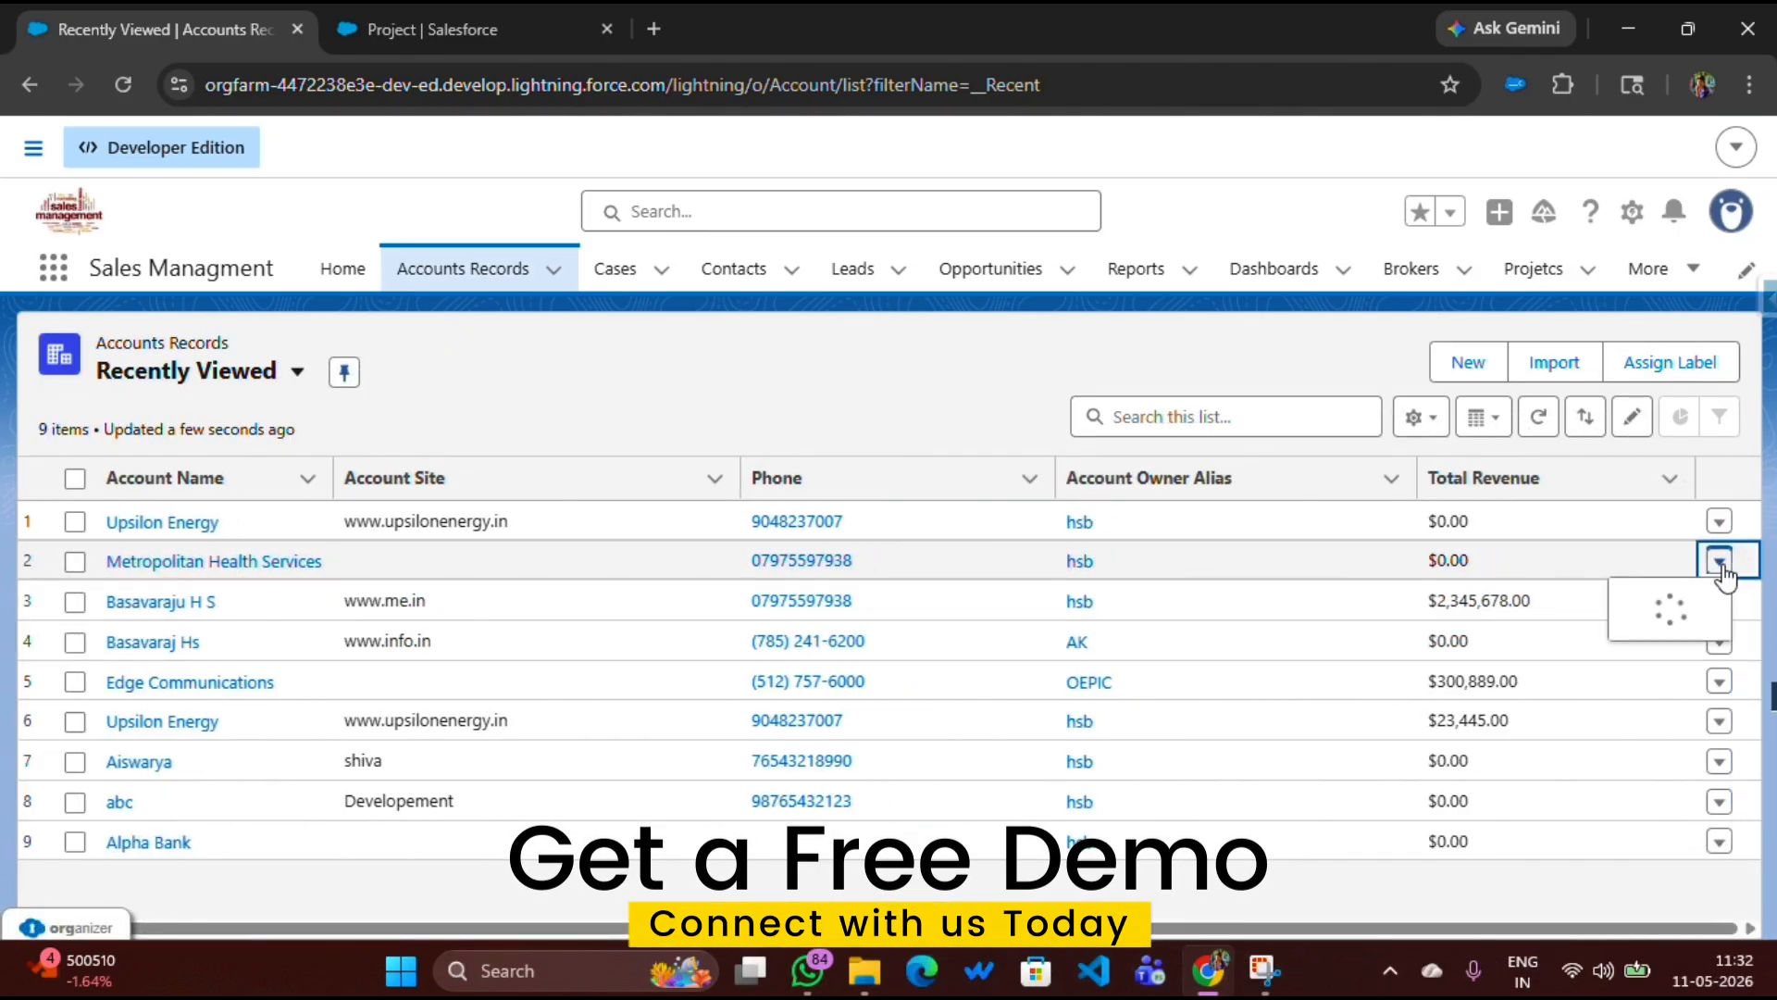
click(1637, 645)
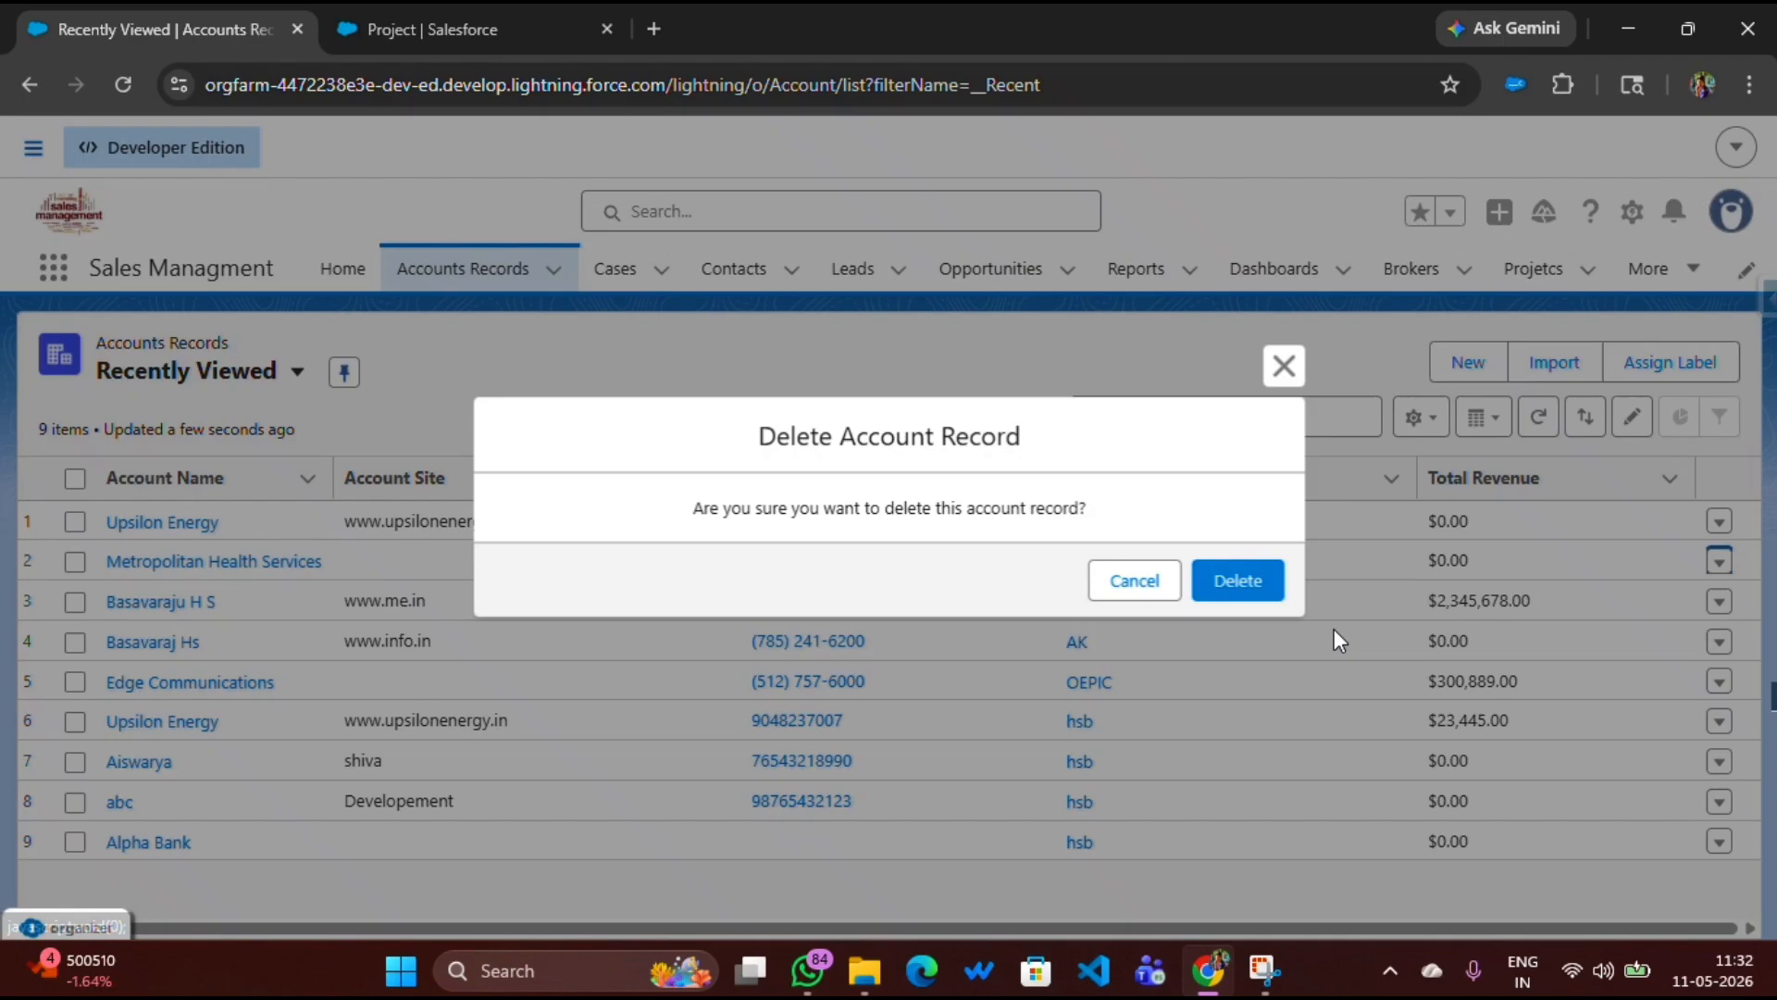
click(1245, 588)
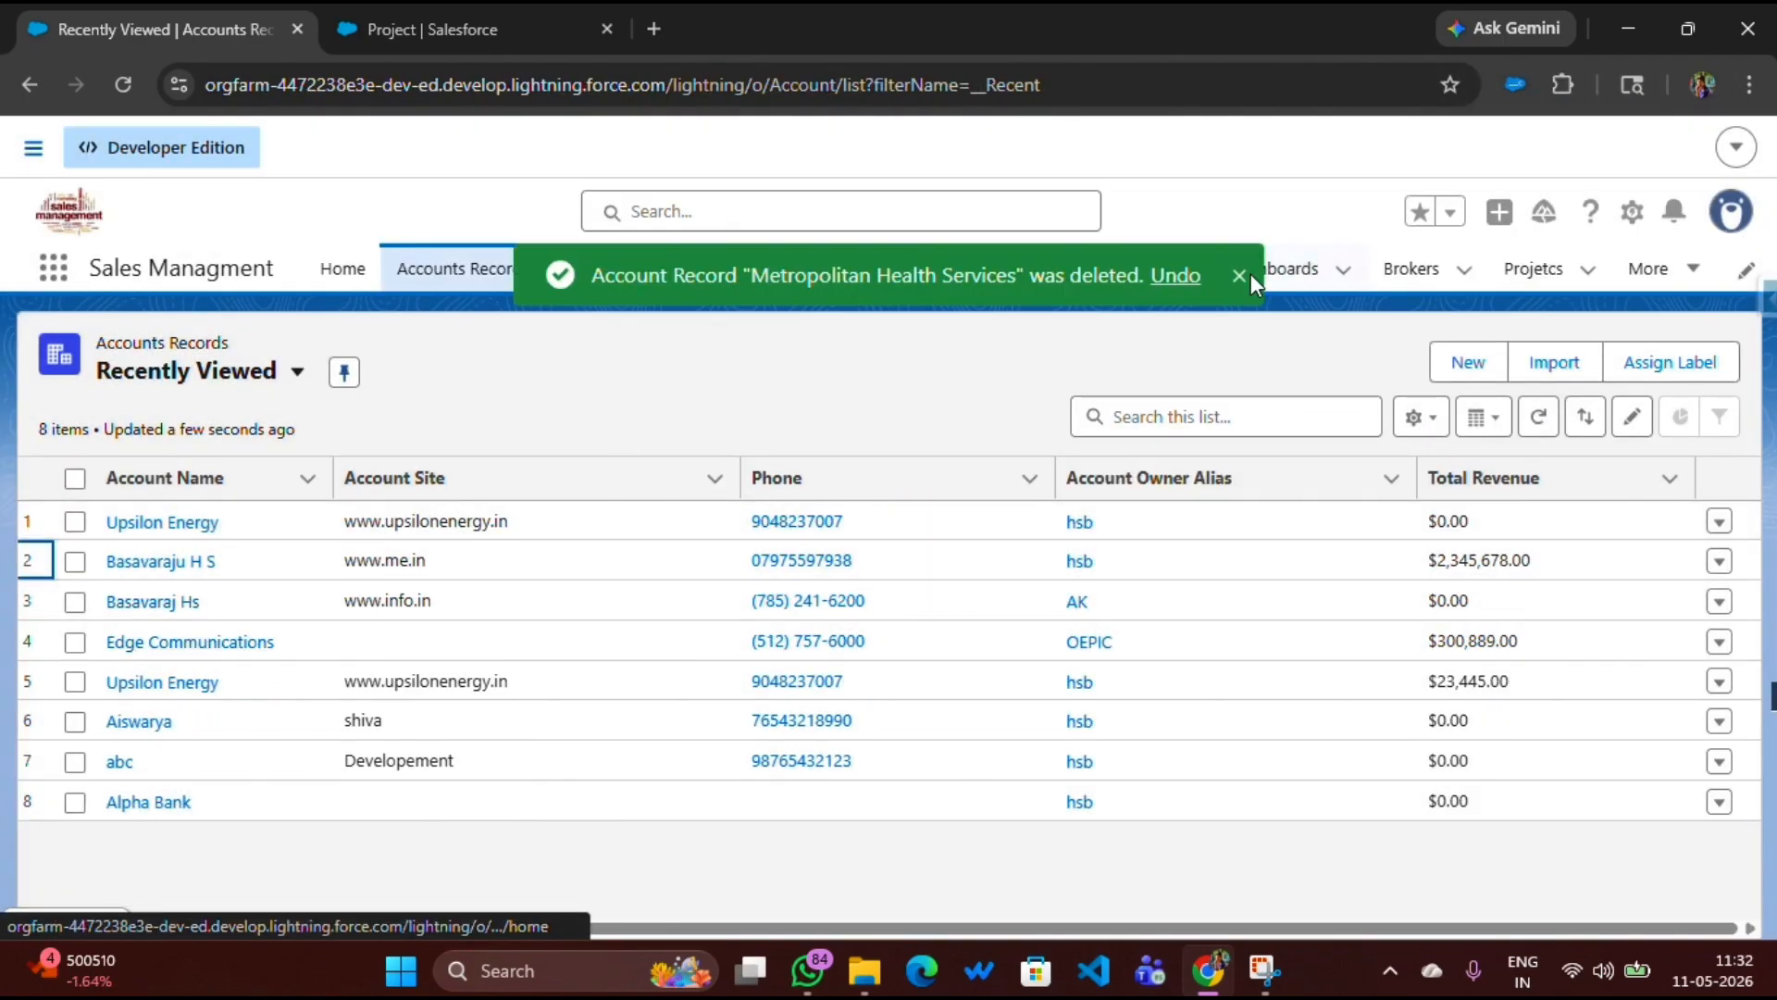
click(1238, 276)
click(1518, 283)
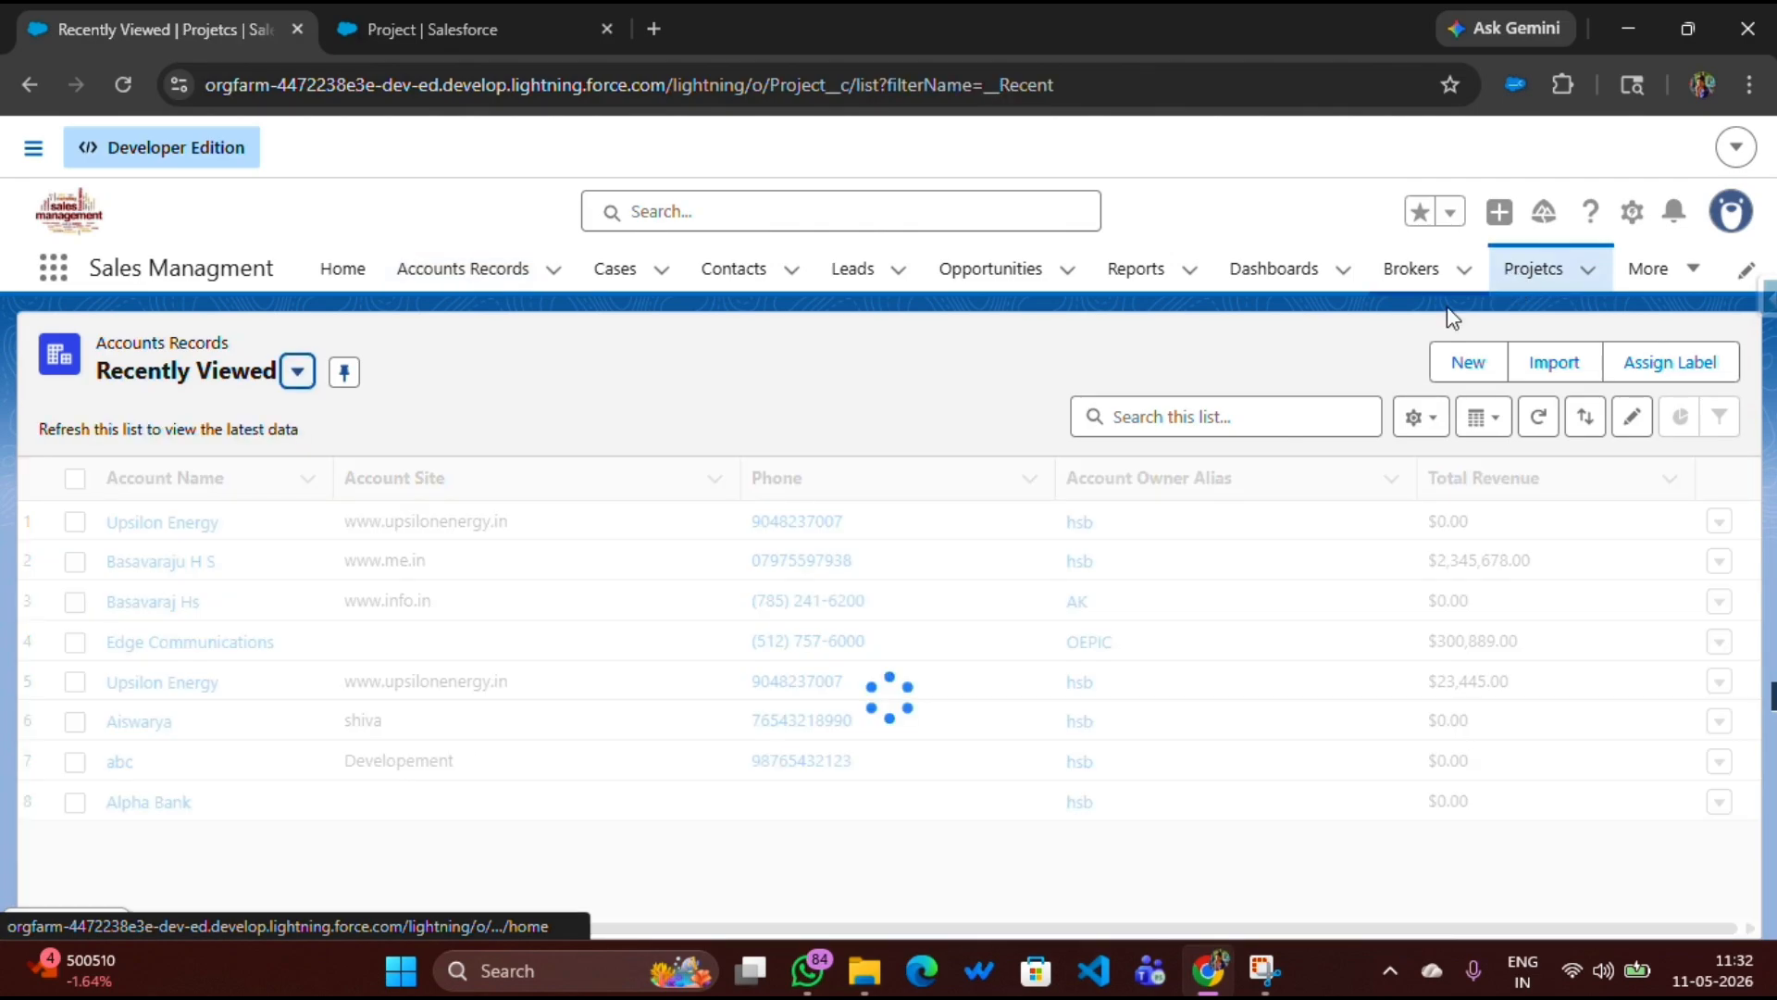